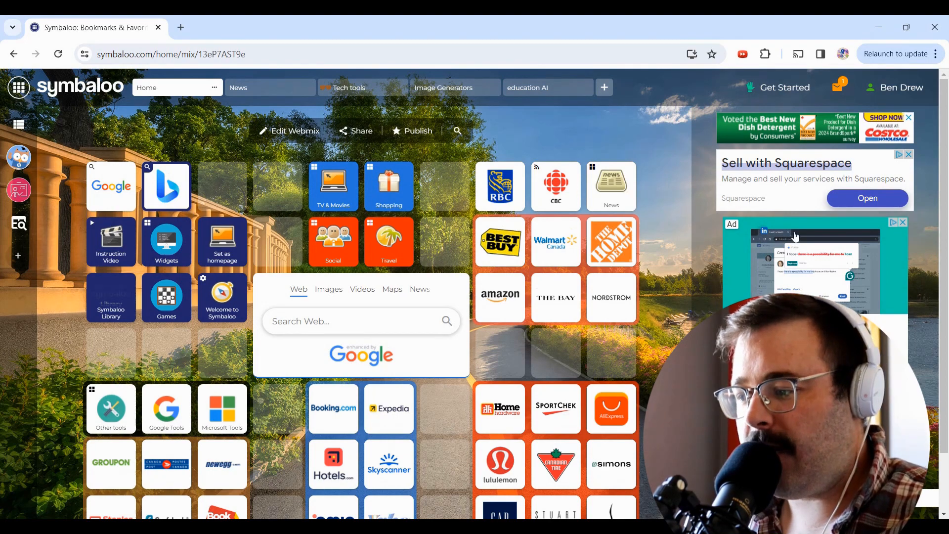
Look over the bookmark tiles on the Home webmix
scroll(663, 252, down, 3)
scroll(664, 252, up, 3)
scroll(663, 252, down, 2)
scroll(704, 291, down, 2)
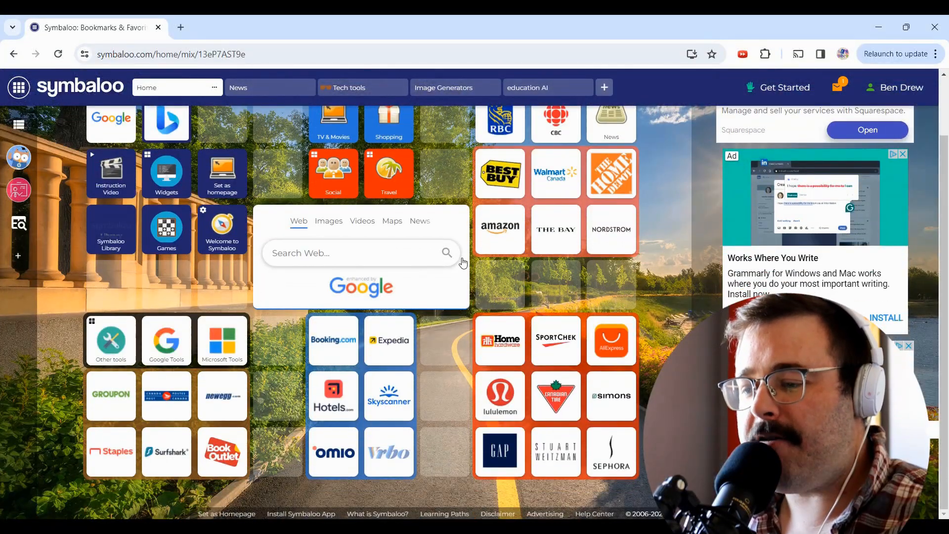
scroll(460, 260, up, 2)
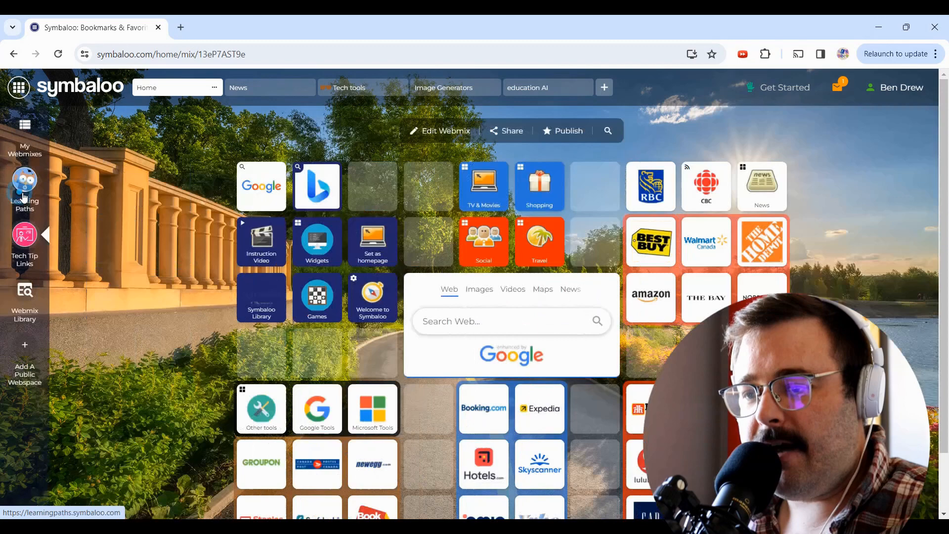
Look through the Tech Tip Links webspace and the Tech tools, Image Generators and education AI webmixes
click(25, 232)
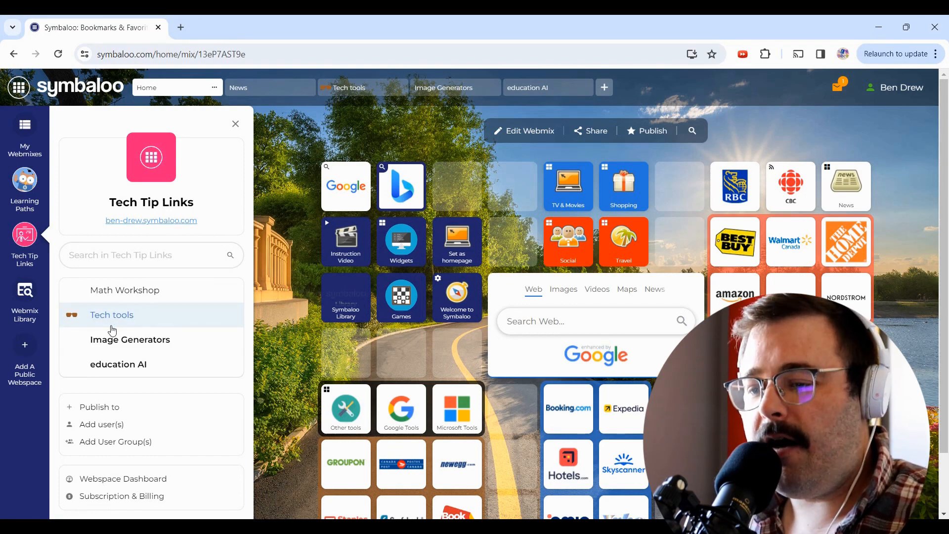
click(361, 87)
click(236, 123)
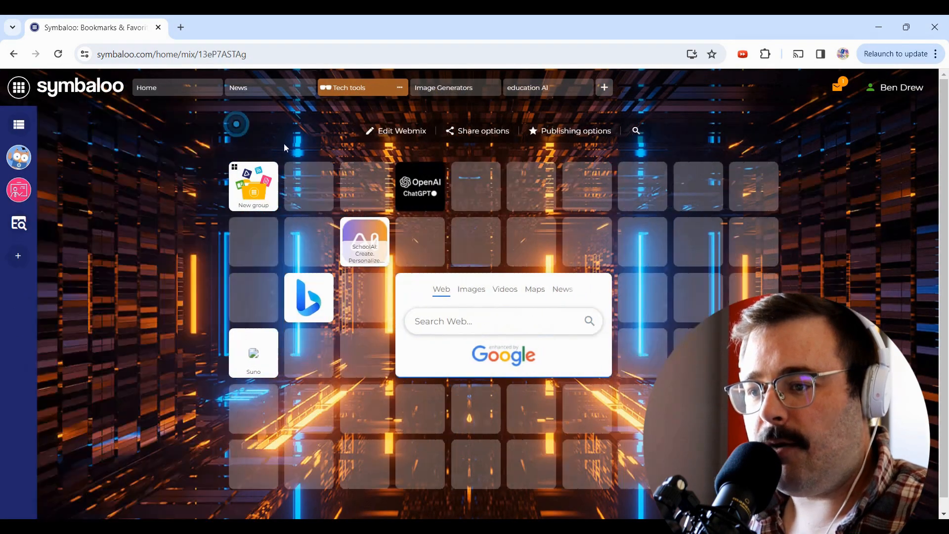
click(445, 88)
click(538, 89)
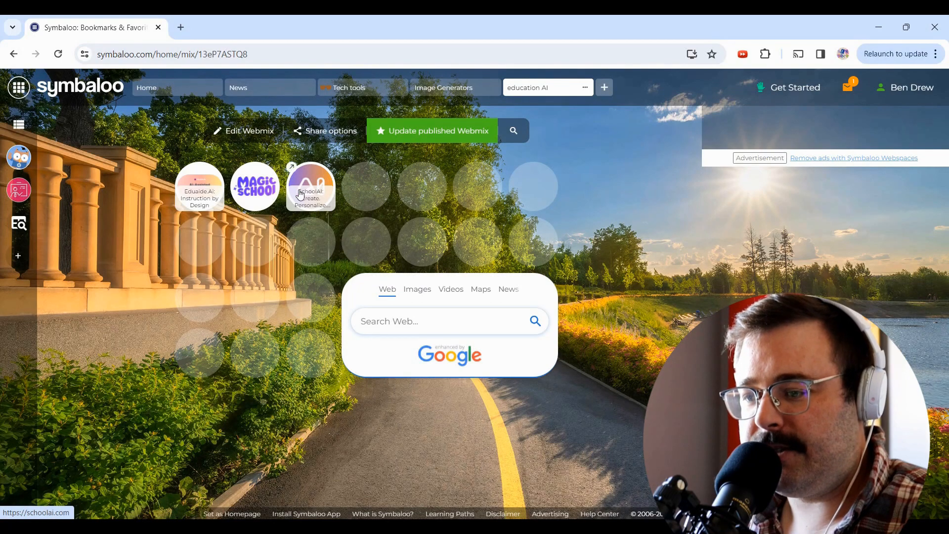
click(475, 91)
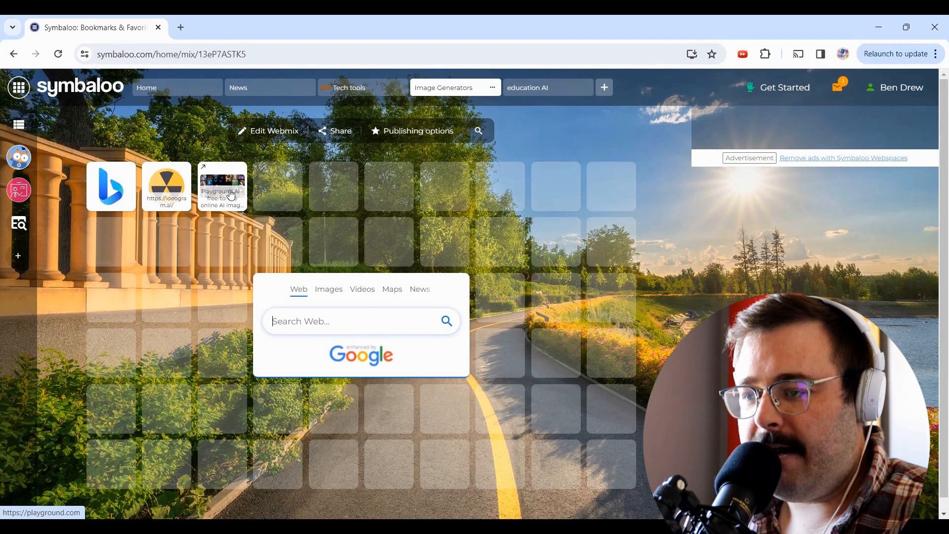
click(359, 88)
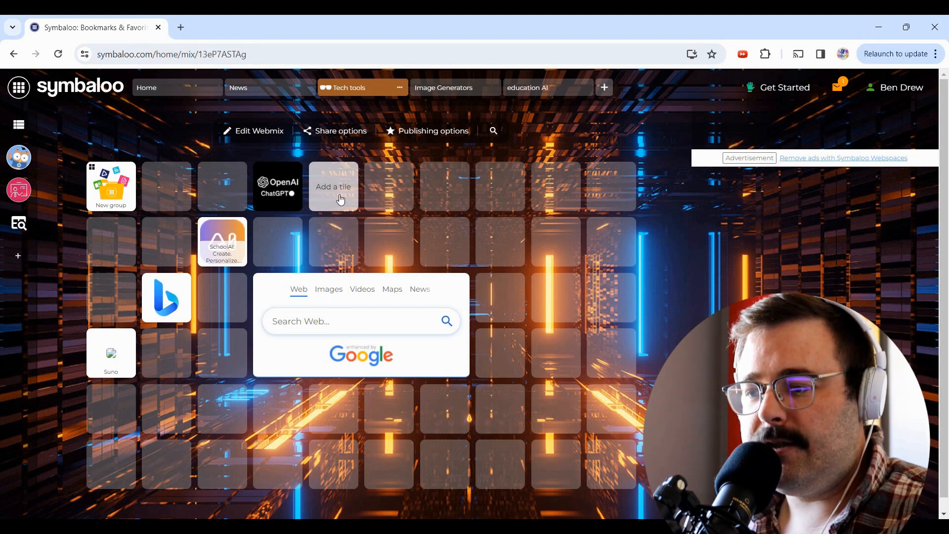
Create an empty webmix named "math tools"
click(604, 87)
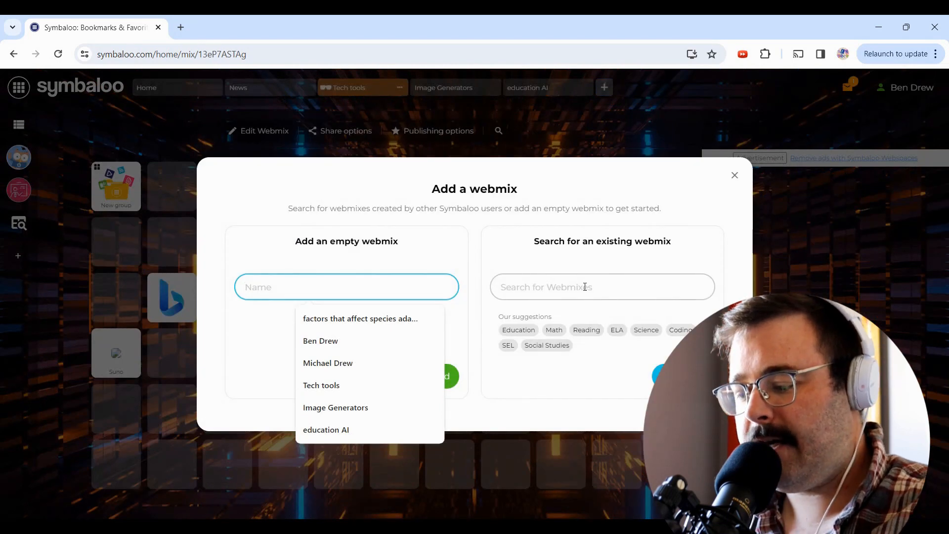
text(math tools)
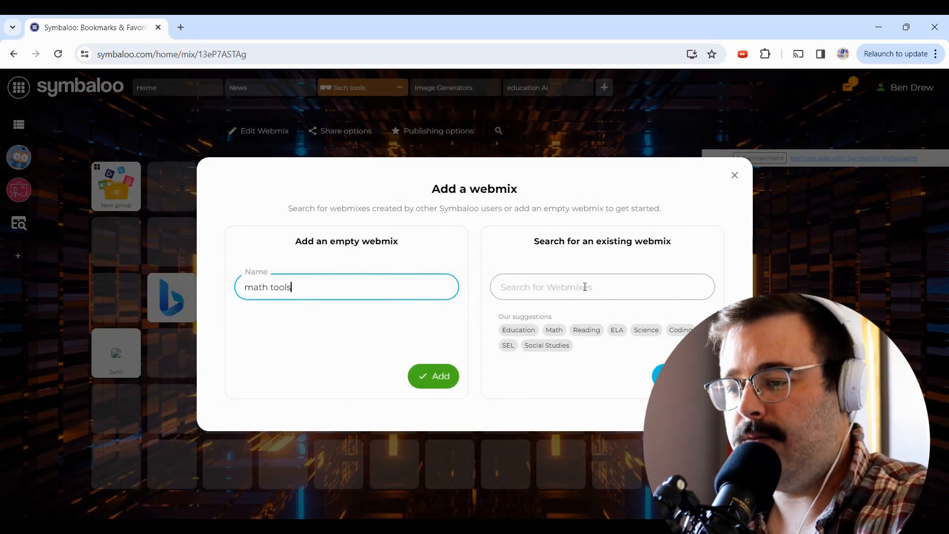
click(432, 376)
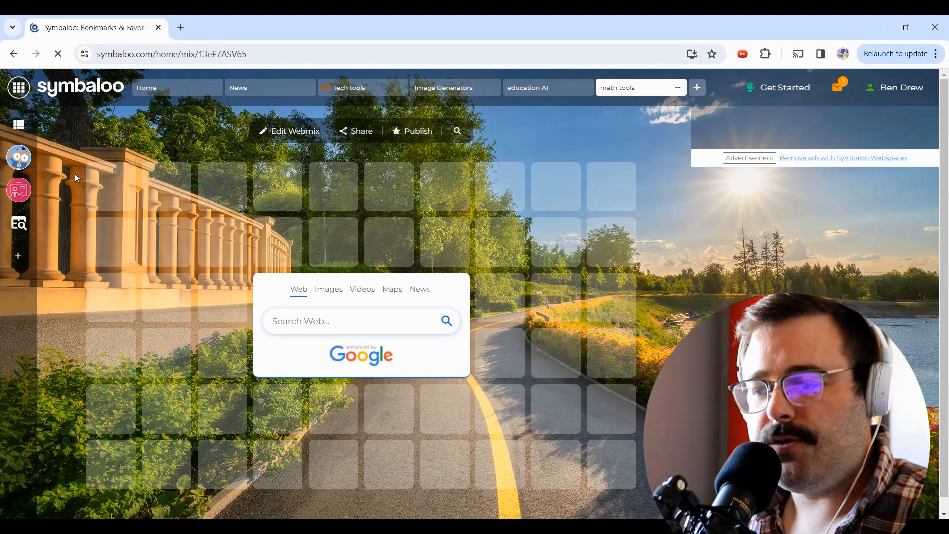
Search the tile collection for "math" and place the Mathnook math games tile in the math tools webmix's first cell
click(294, 139)
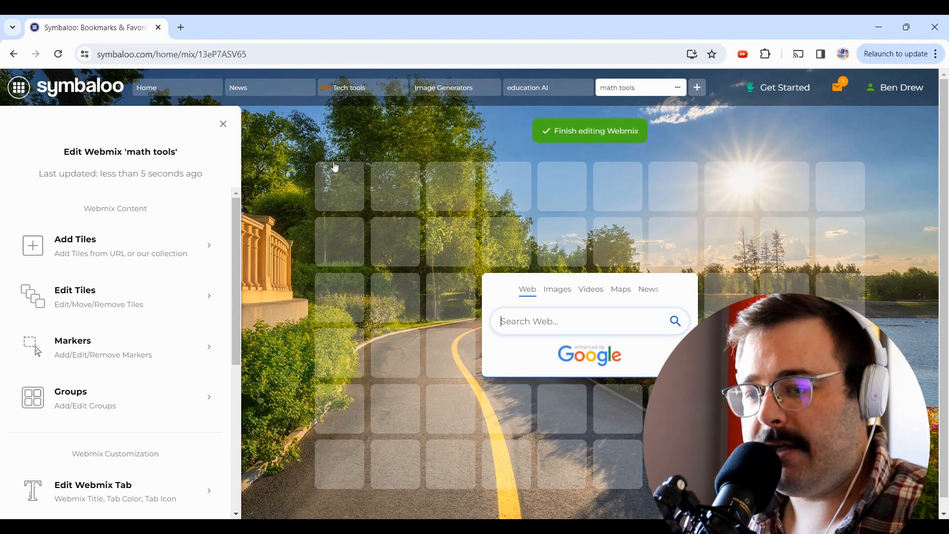
click(183, 255)
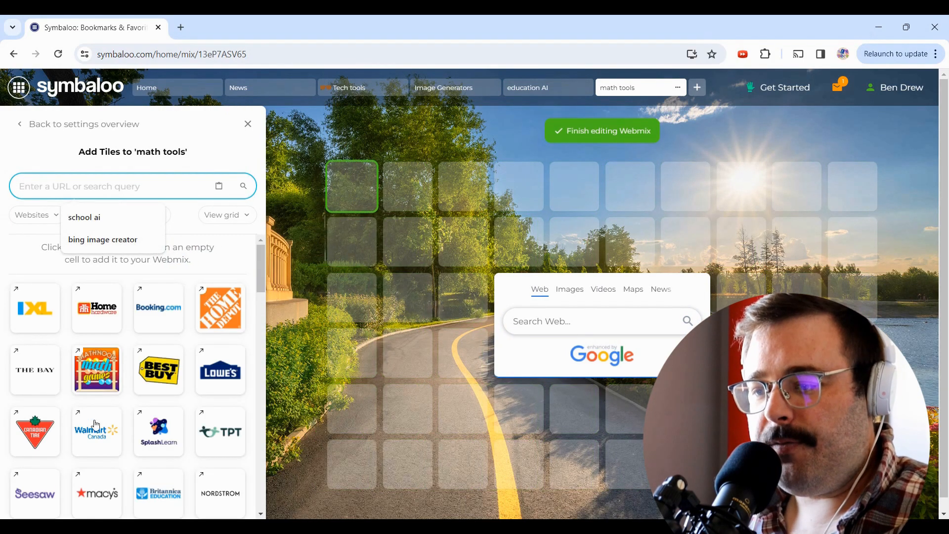
scroll(99, 420, down, 10)
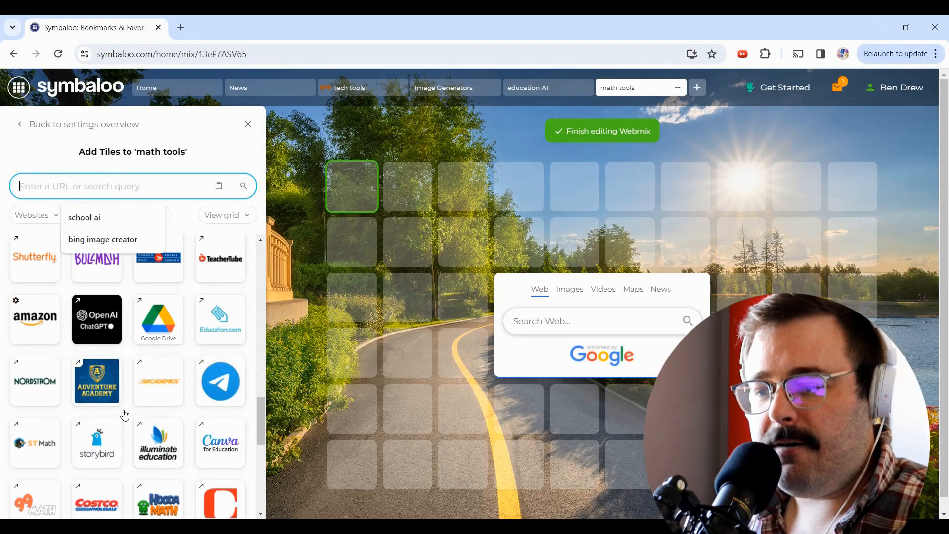
scroll(124, 415, up, 6)
text(math)
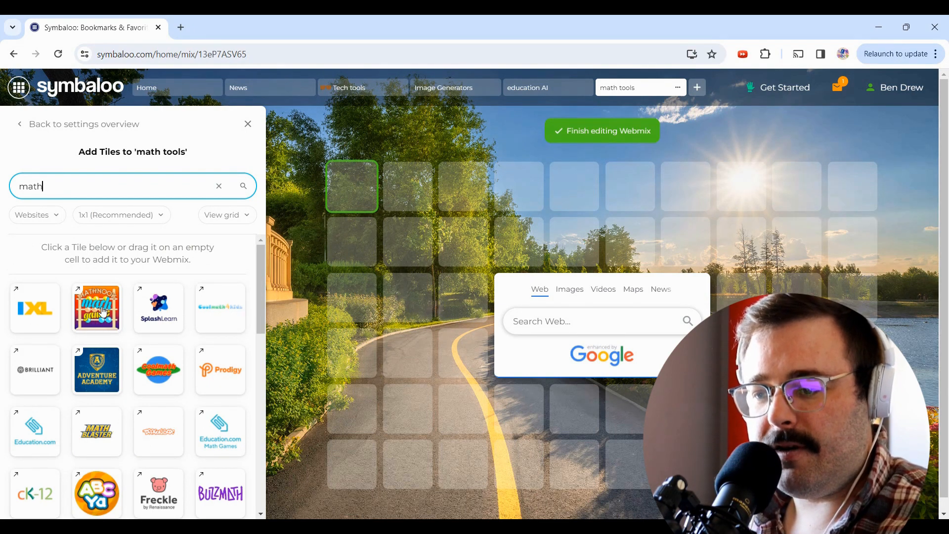
drag(103, 312, 356, 192)
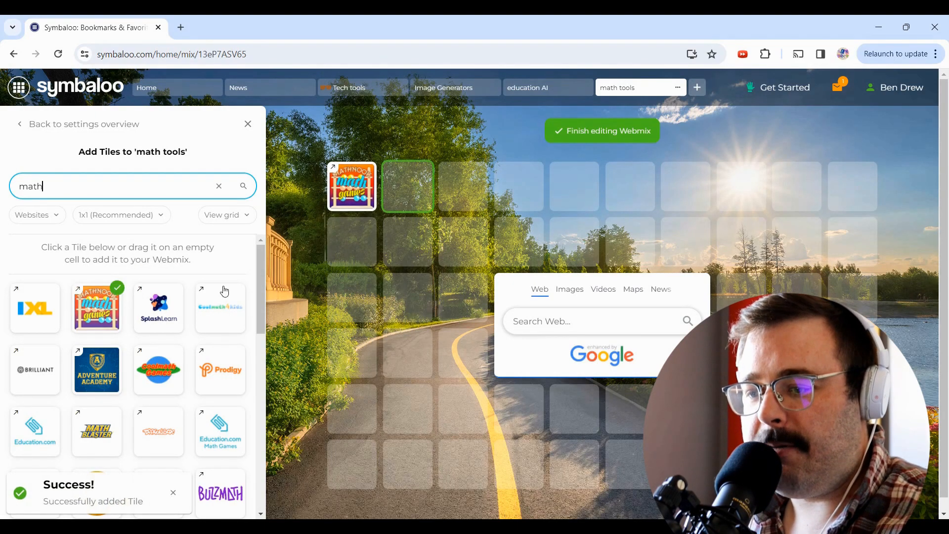
Search for "flippidy" in the tile collection and extend the search to the web
drag(72, 189, 10, 192)
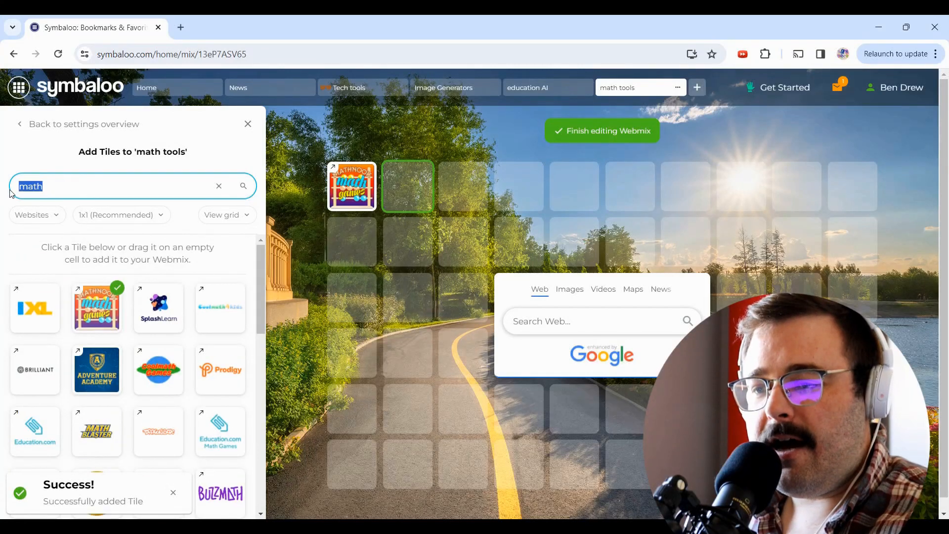
text(flippi)
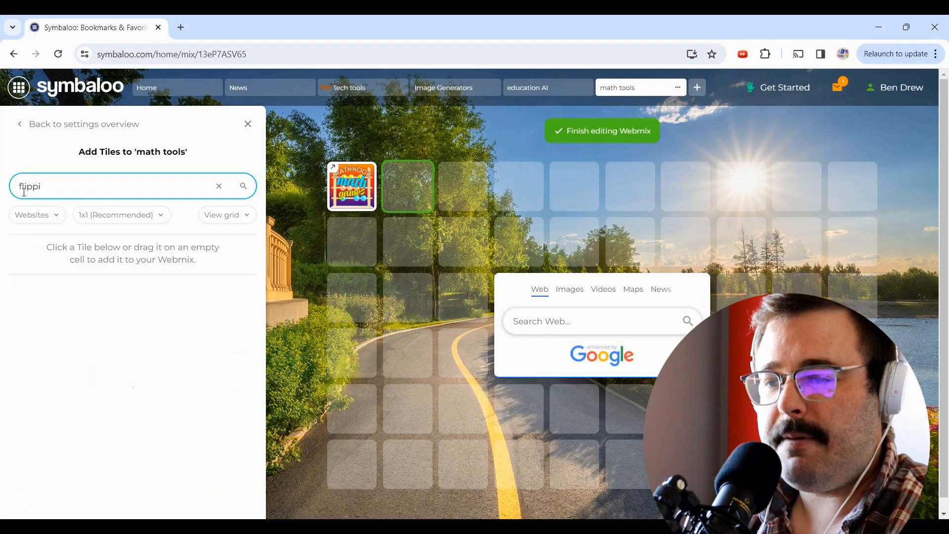
text(dy)
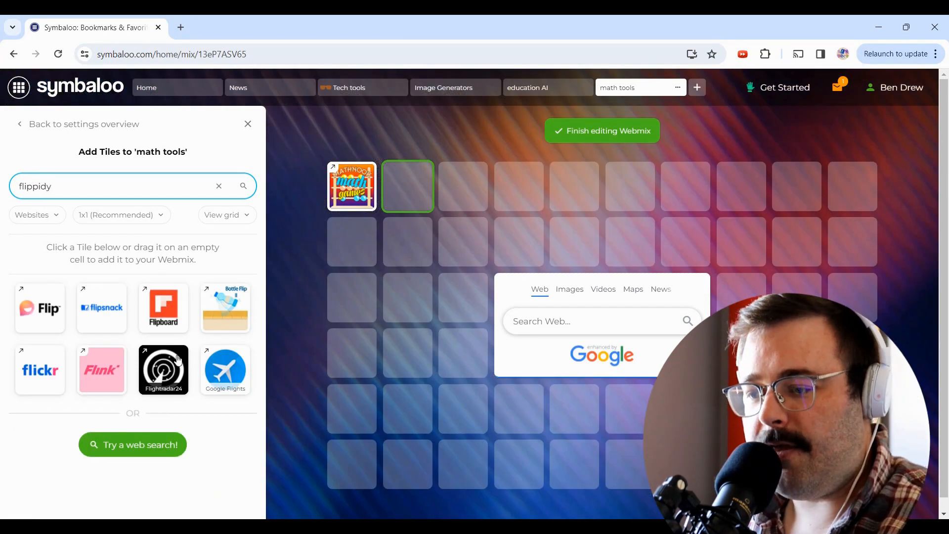
click(132, 445)
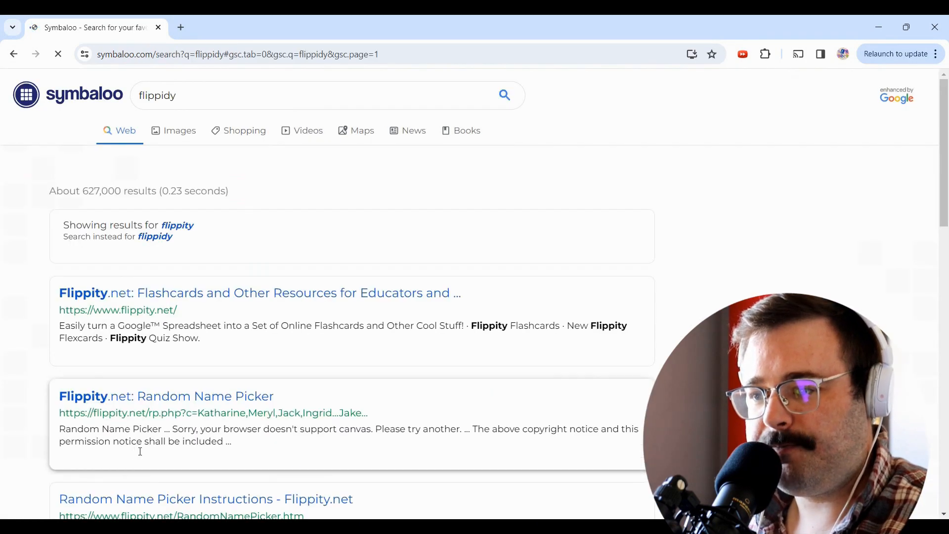
Open the main Flippity.net search result and look over the activity templates it offers
scroll(247, 260, down, 5)
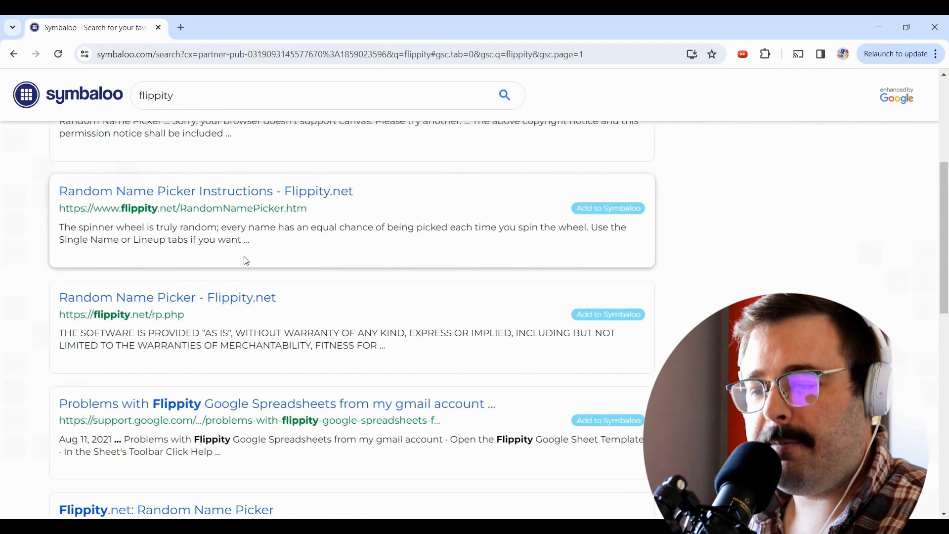
scroll(244, 257, up, 1)
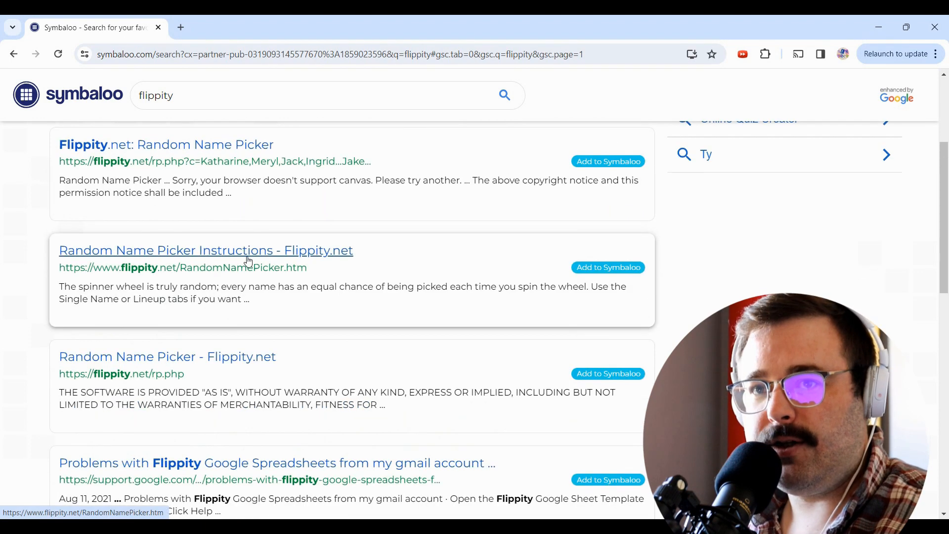
scroll(248, 261, up, 2)
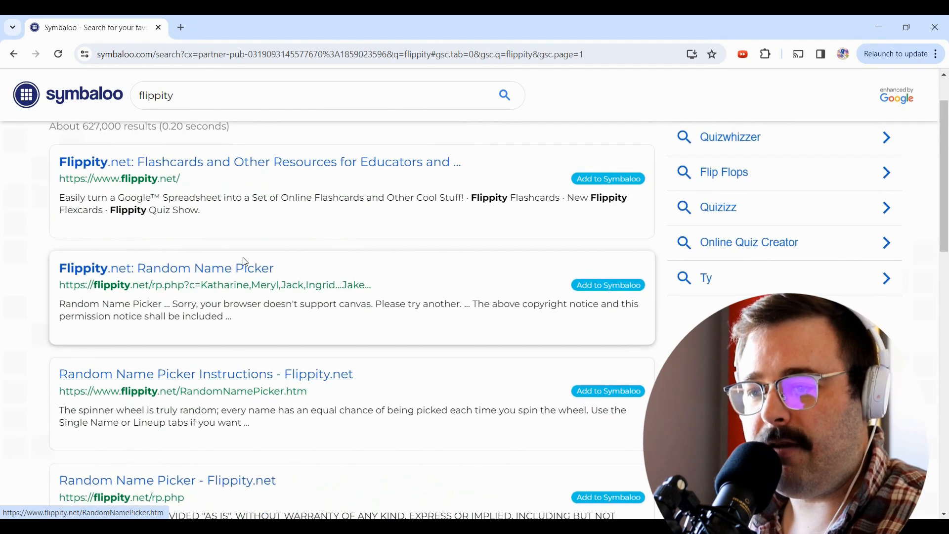
scroll(246, 262, up, 1)
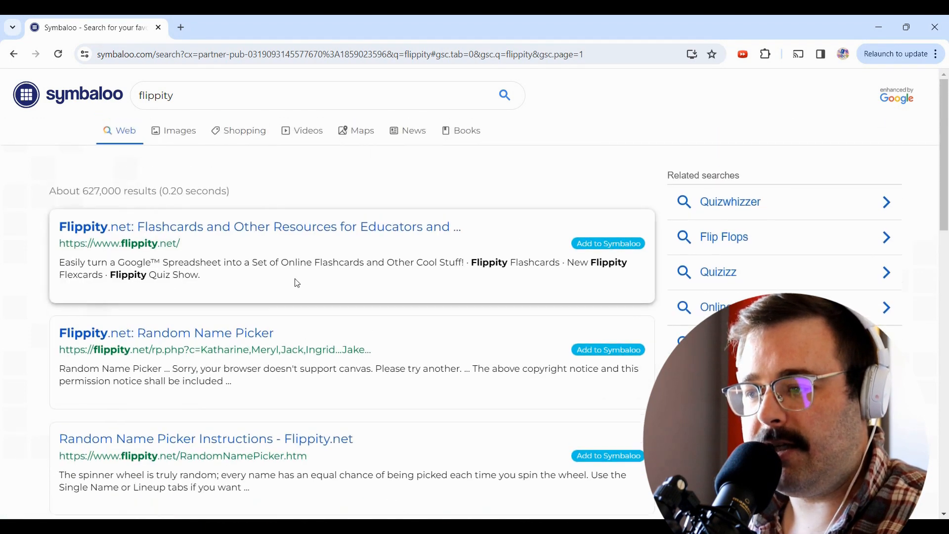
click(215, 230)
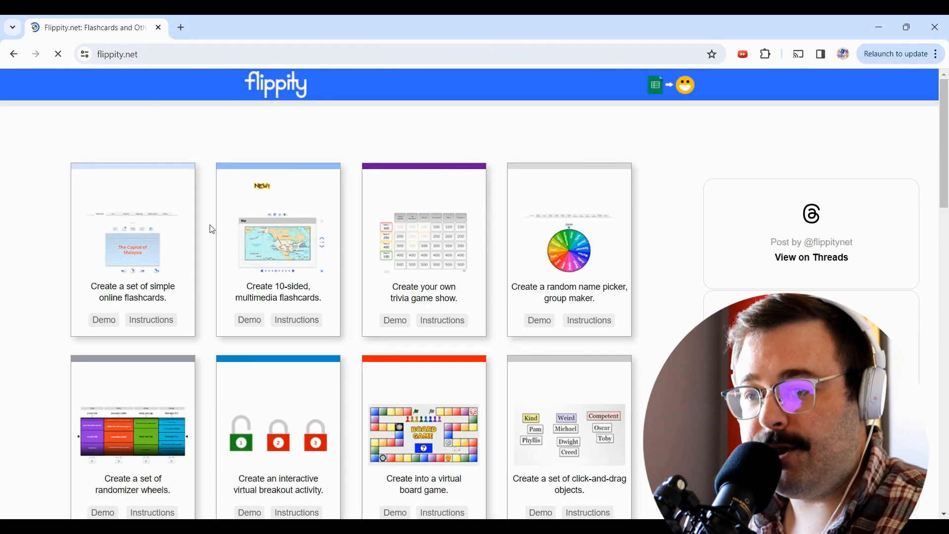
scroll(290, 266, down, 5)
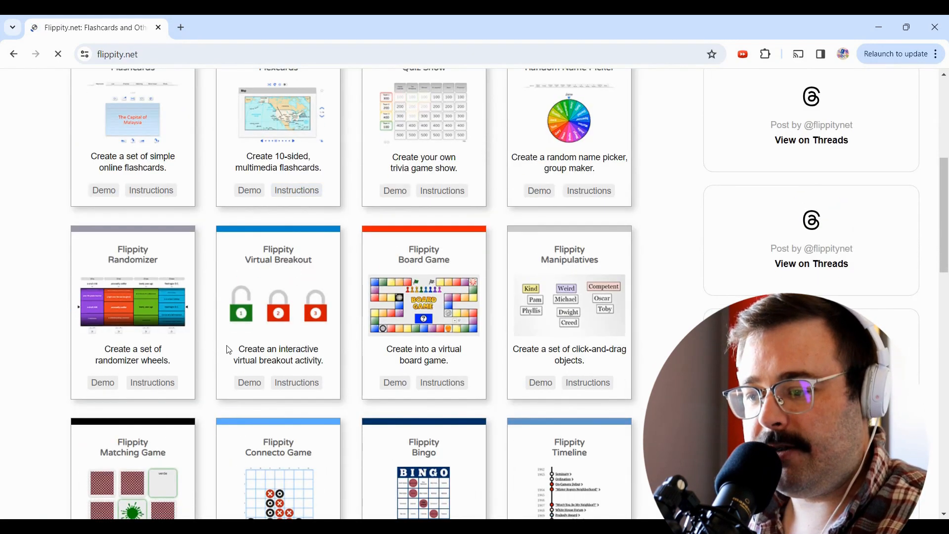
scroll(229, 349, down, 4)
scroll(162, 244, up, 4)
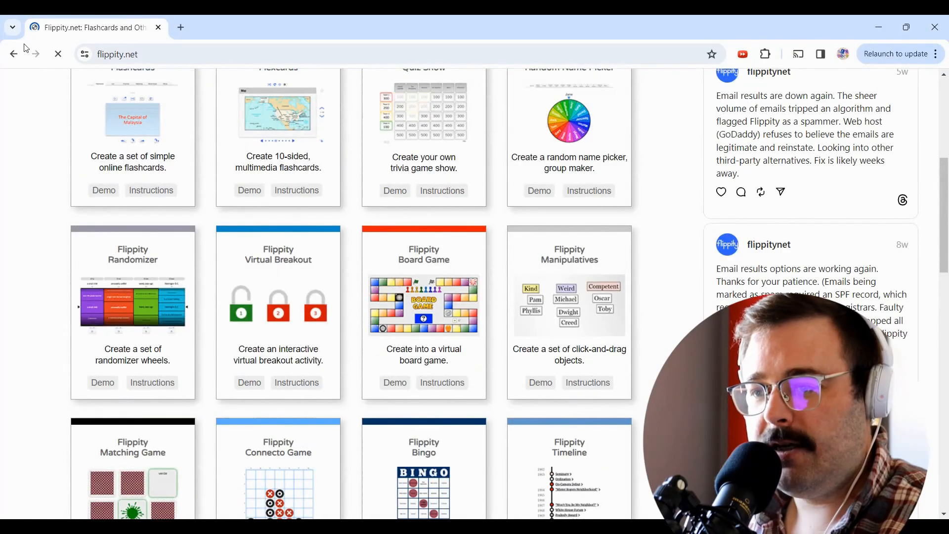
Return to the search results, add the main Flippity.net page to the math tools webmix, and leave tile adding
click(13, 53)
scroll(511, 222, down, 3)
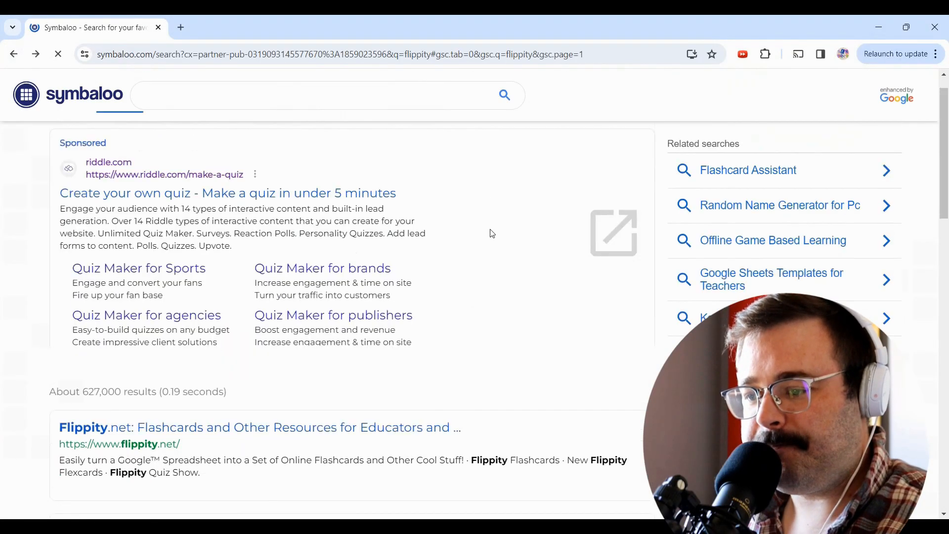
scroll(568, 321, down, 1)
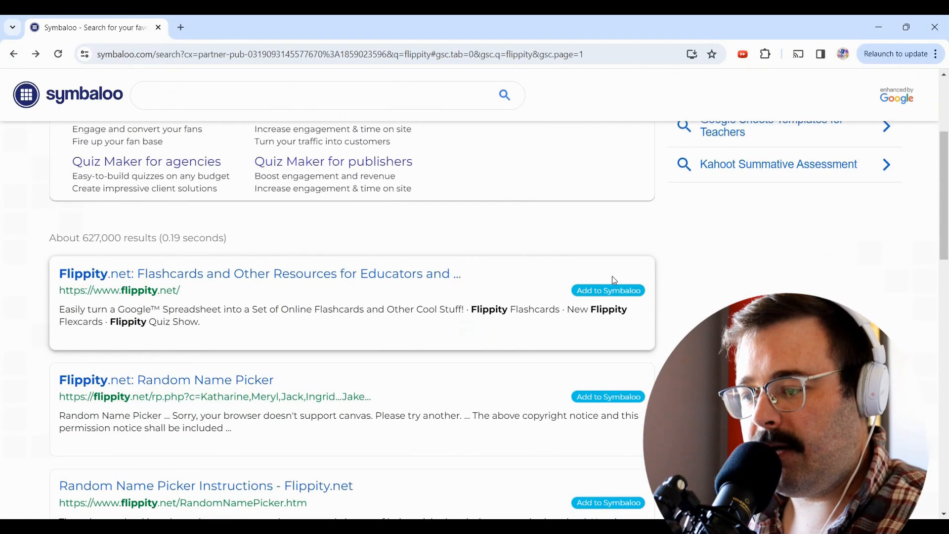
click(608, 291)
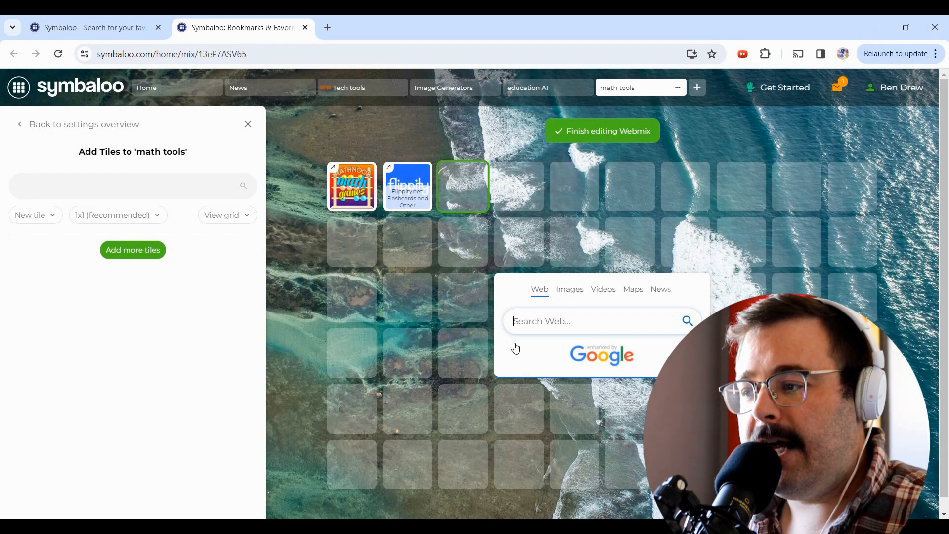
click(248, 124)
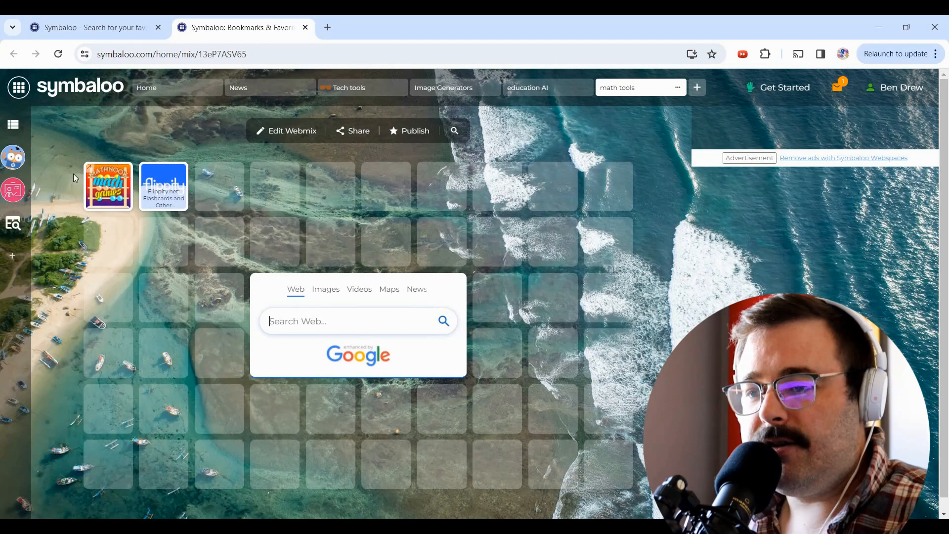
Reopen the math tools webmix for editing and set the Mathnook tile's color to yellow-green
click(26, 128)
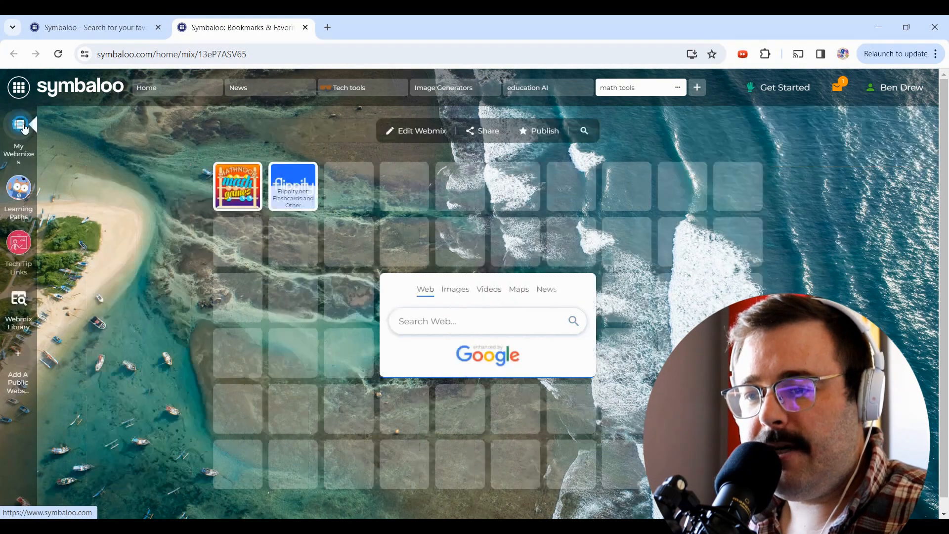
click(230, 436)
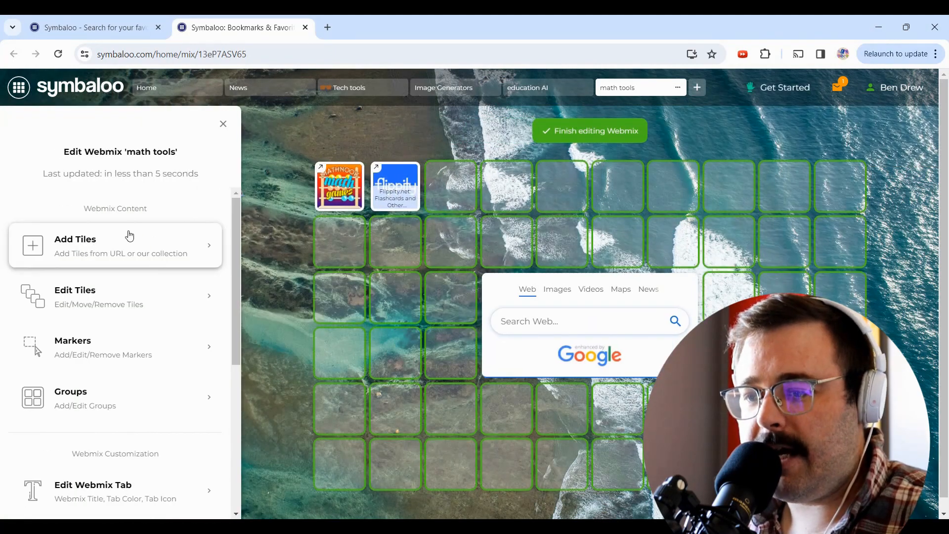
click(145, 302)
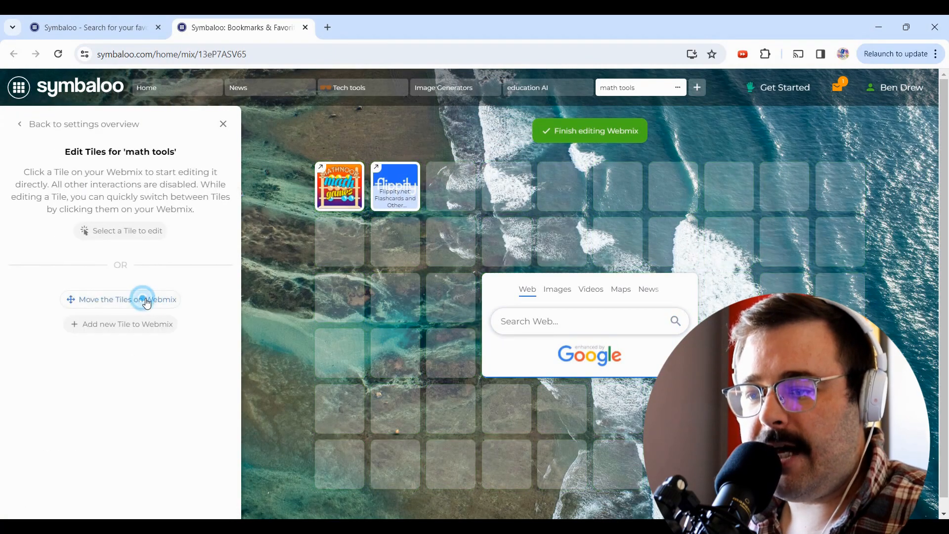
click(334, 193)
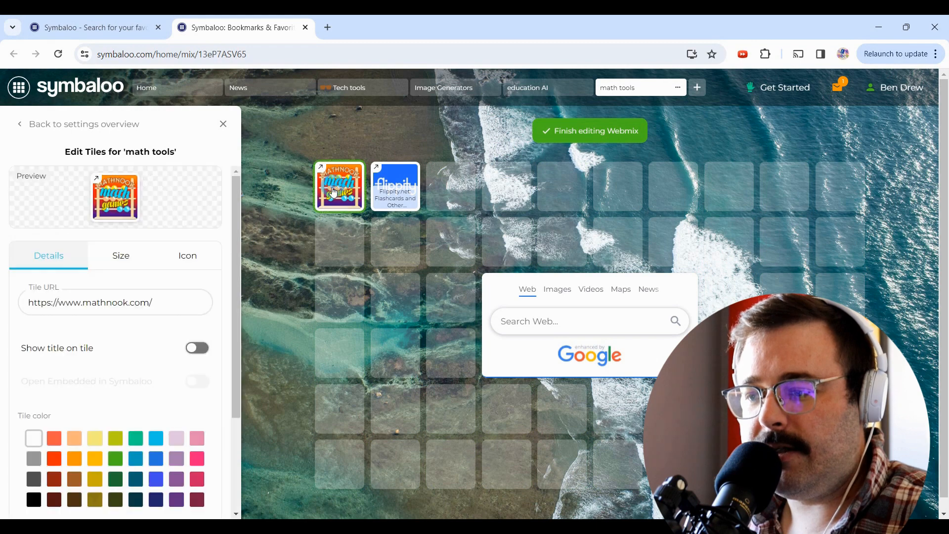
click(115, 438)
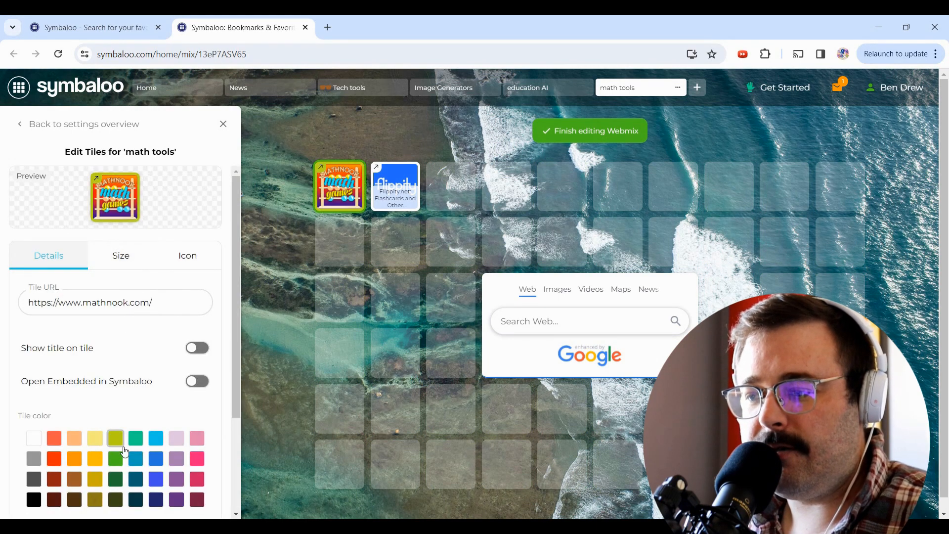
Enlarge the Mathnook tile downward until it is one column wide and three rows tall
click(119, 258)
click(128, 371)
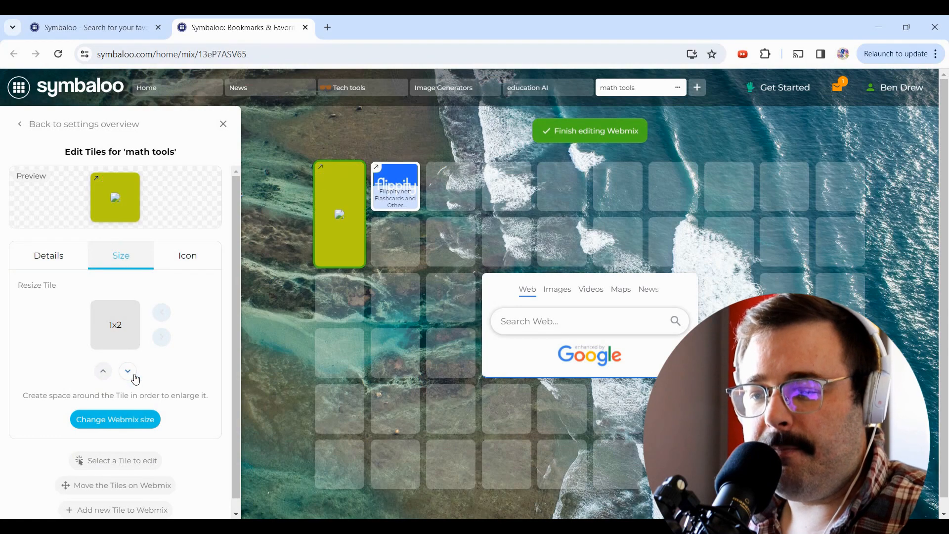
click(132, 375)
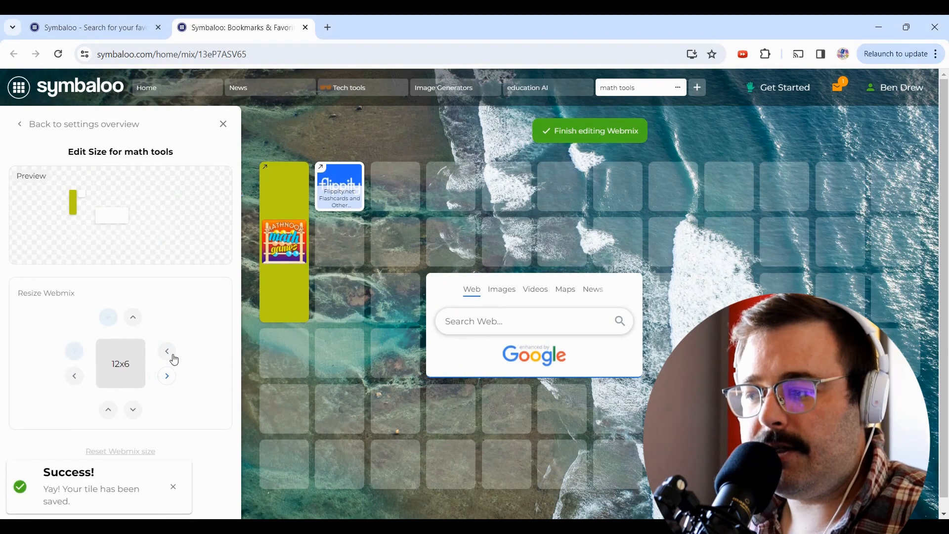
Reduce the math tools webmix to 7x6 by removing columns, and return to the settings overview
click(172, 355)
click(172, 355)
click(172, 355)
click(172, 354)
click(172, 355)
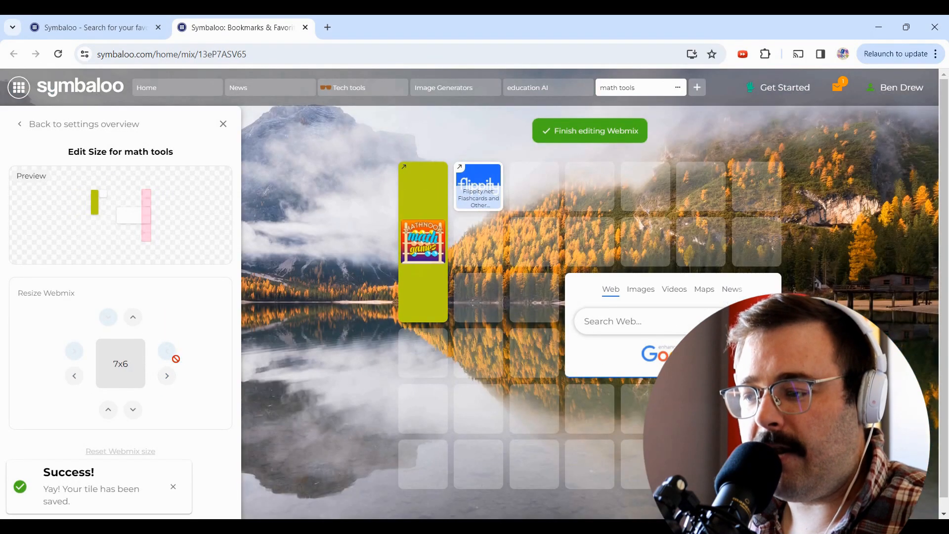
click(25, 124)
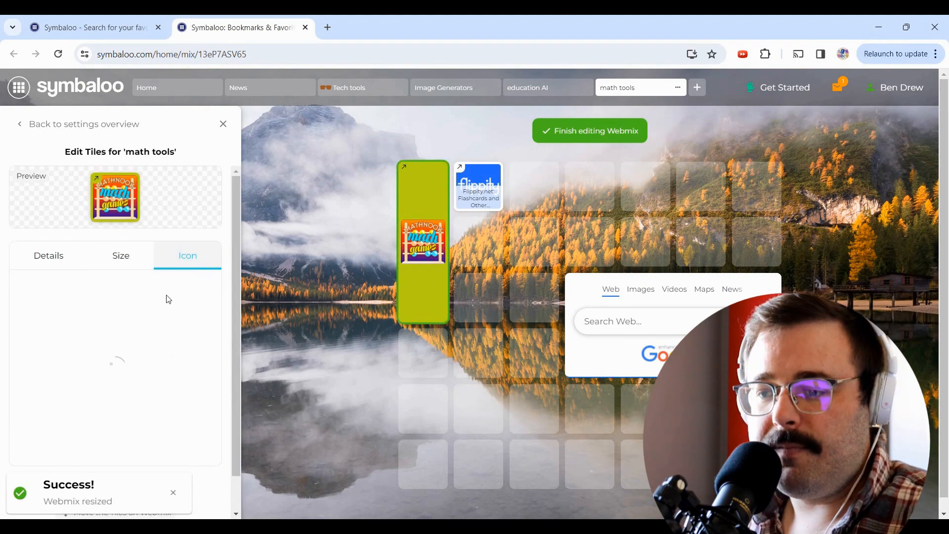
Set the Mathnook tile's icon to the lime slice from the Food icons
scroll(156, 324, down, 1)
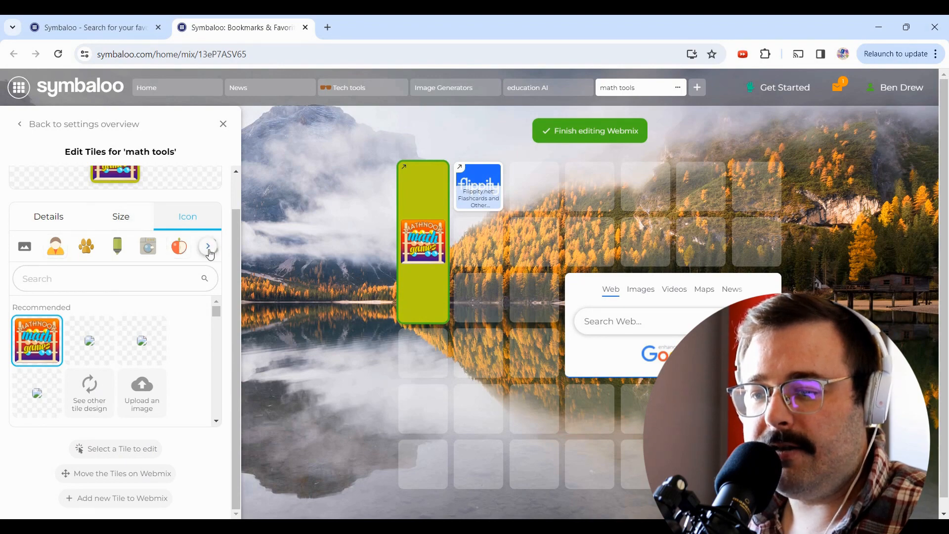
click(183, 252)
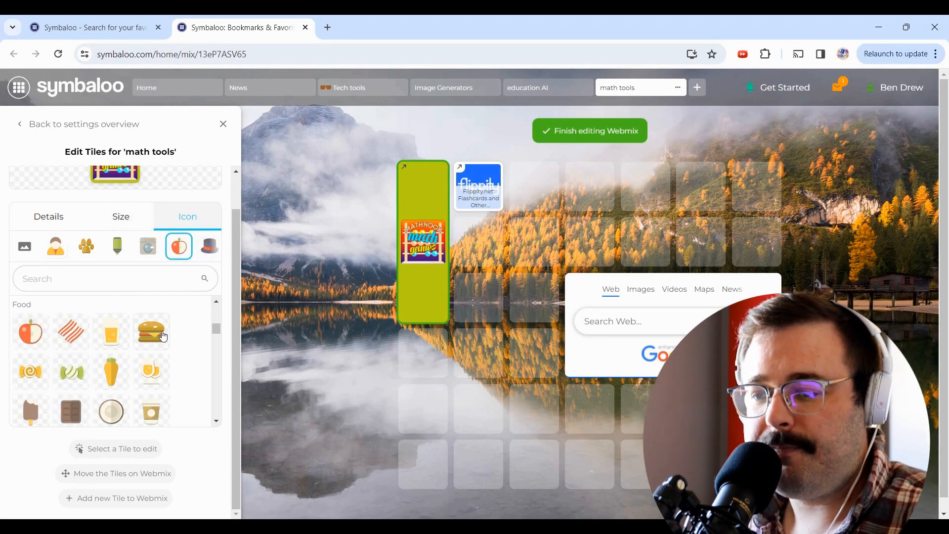
scroll(87, 396, down, 5)
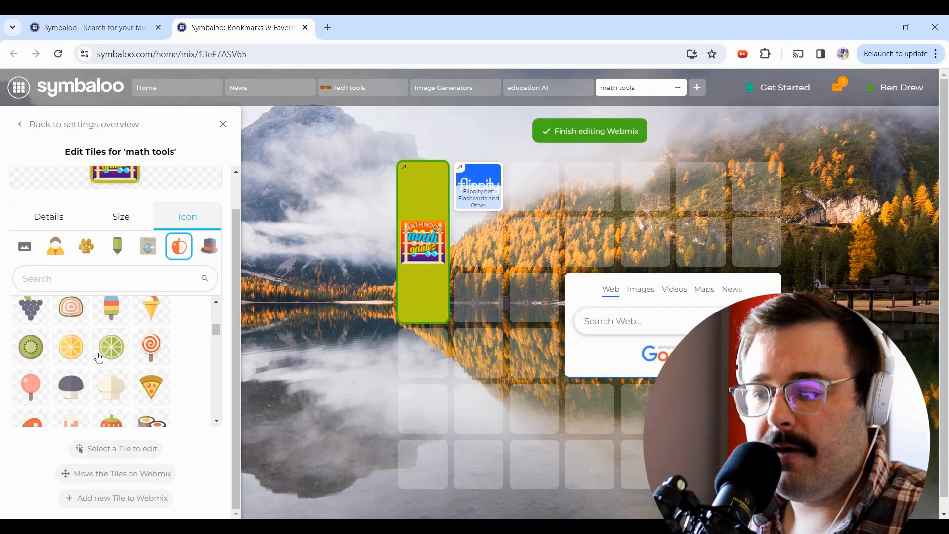
click(116, 355)
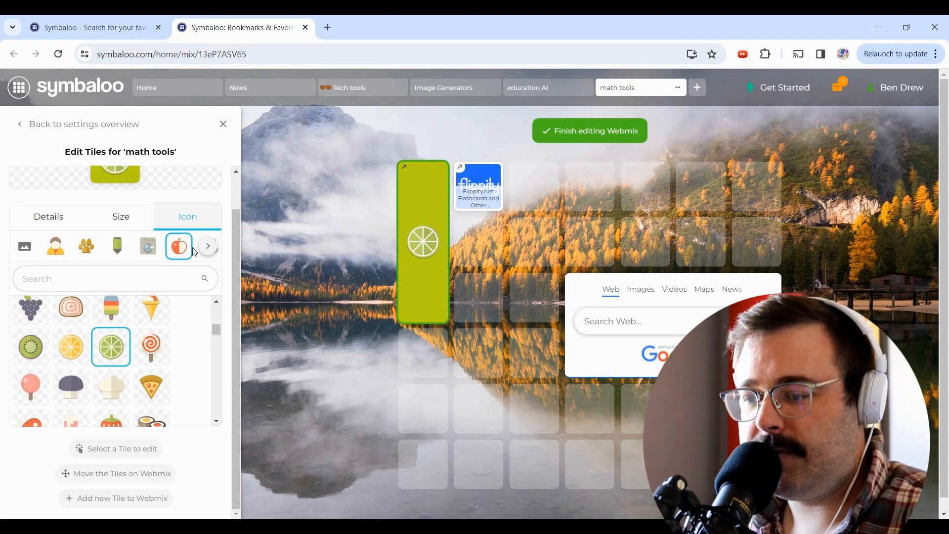
Set the Mathnook tile's icon to the orange maple leaf emoji and return to the settings overview
click(208, 245)
click(160, 248)
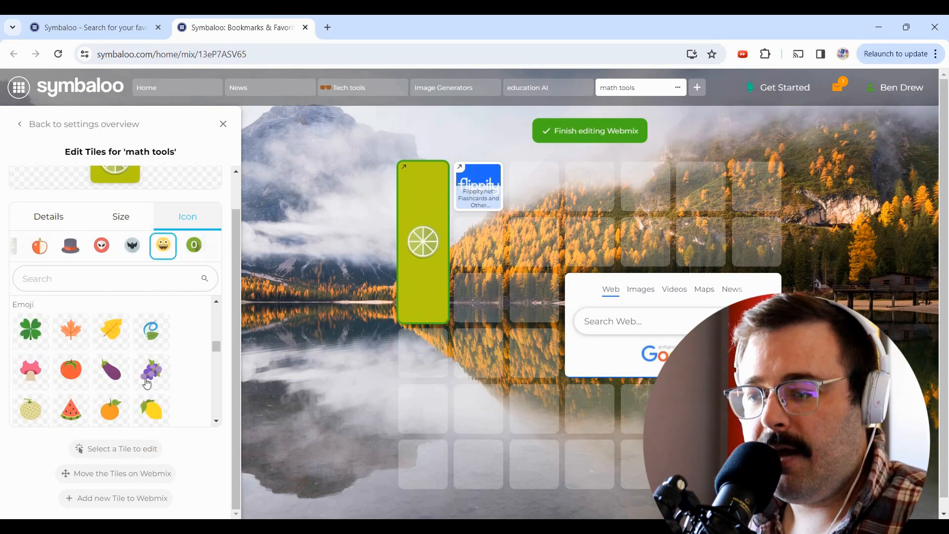
click(70, 329)
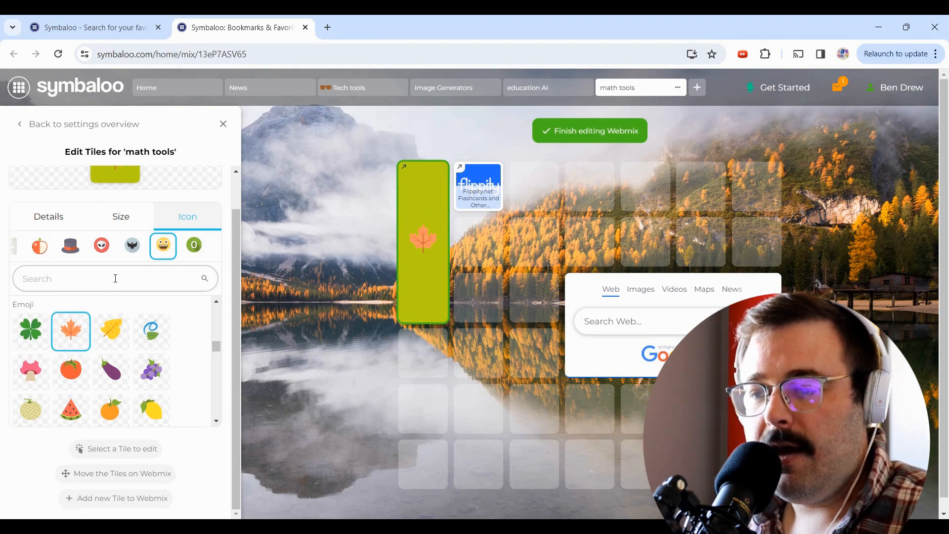
scroll(117, 279, up, 1)
click(23, 132)
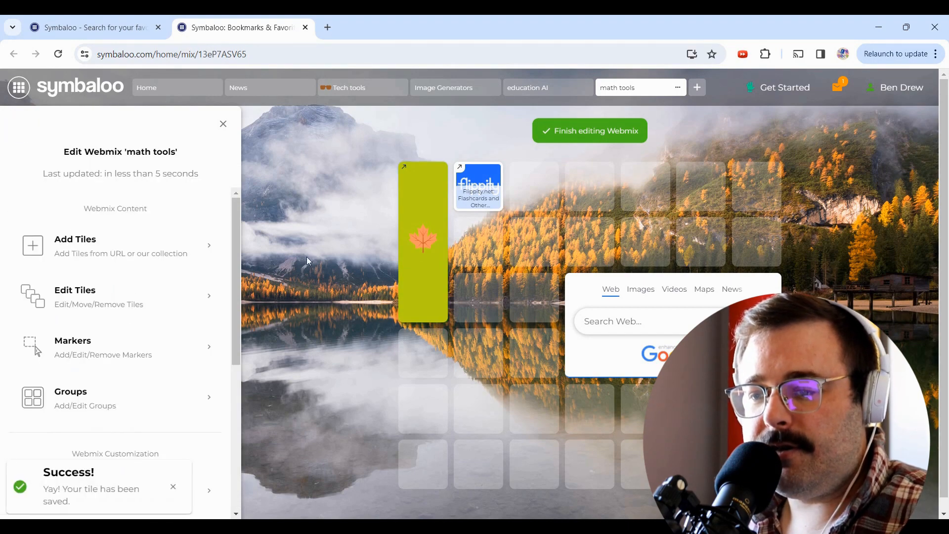
Convert the maple leaf Mathnook tile and the Flippity tile into one tile group
click(135, 400)
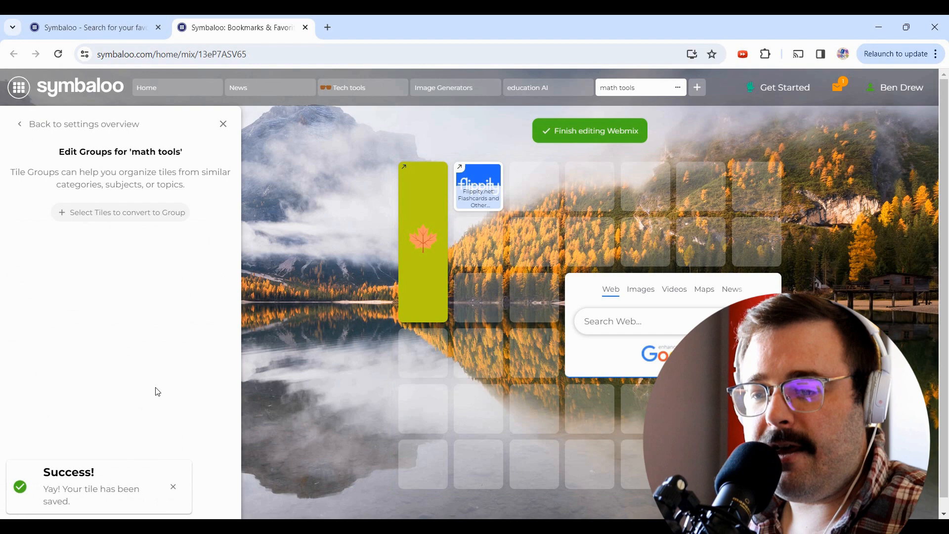
click(133, 217)
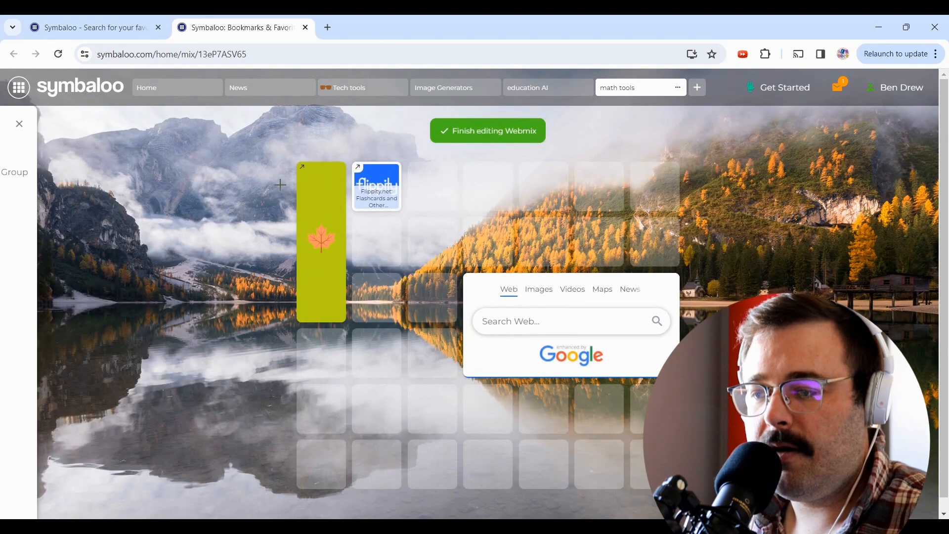
drag(269, 167, 405, 236)
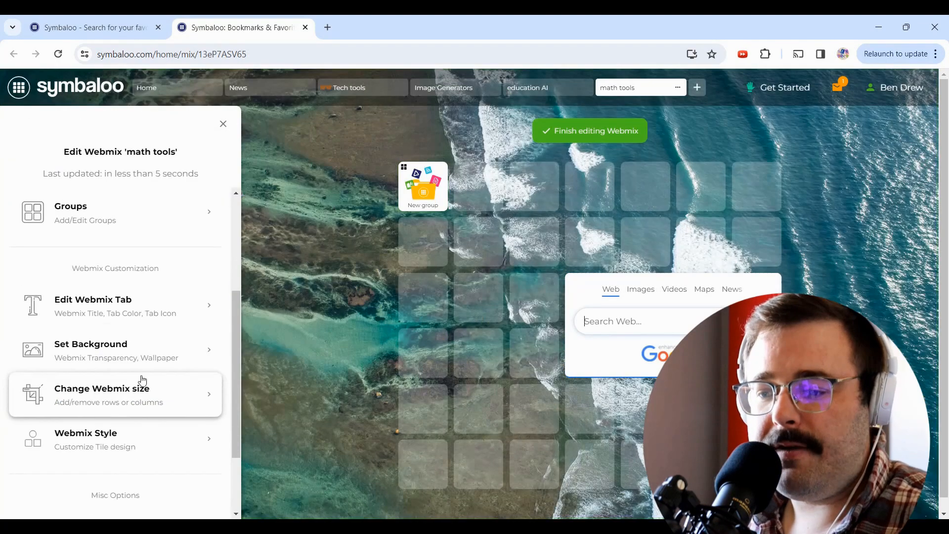
Set the math tools webmix tab's color to light yellow and its icon to the paperclip
click(144, 311)
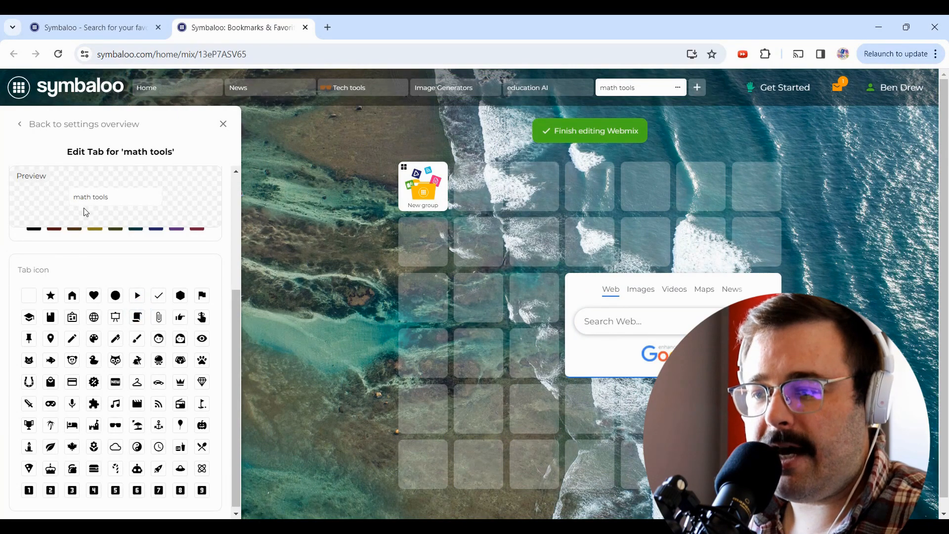
scroll(100, 252, up, 4)
click(96, 349)
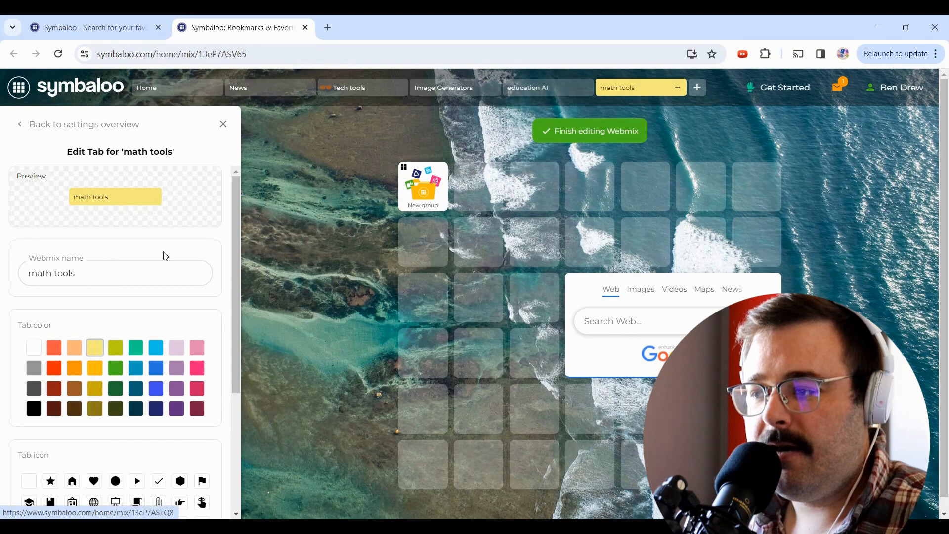
scroll(178, 366, down, 1)
scroll(178, 366, down, 2)
click(99, 401)
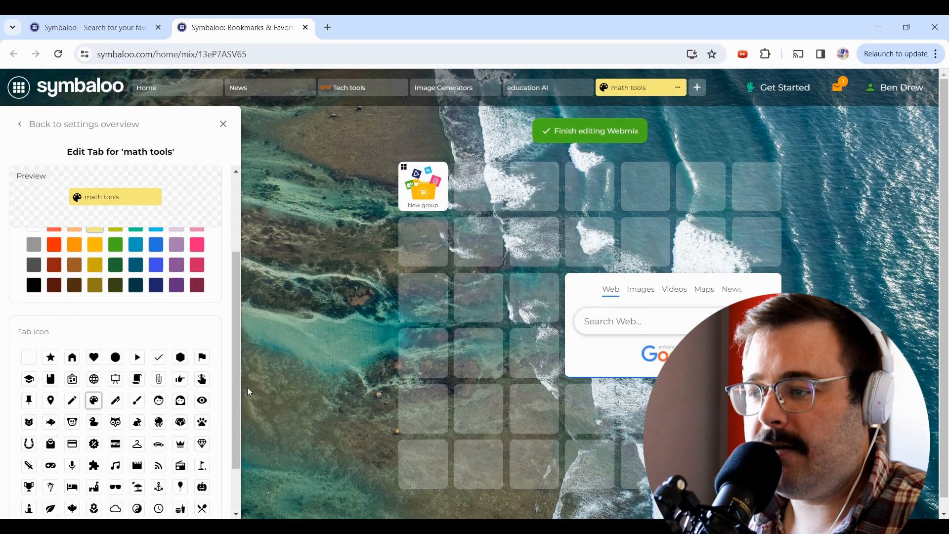
click(166, 381)
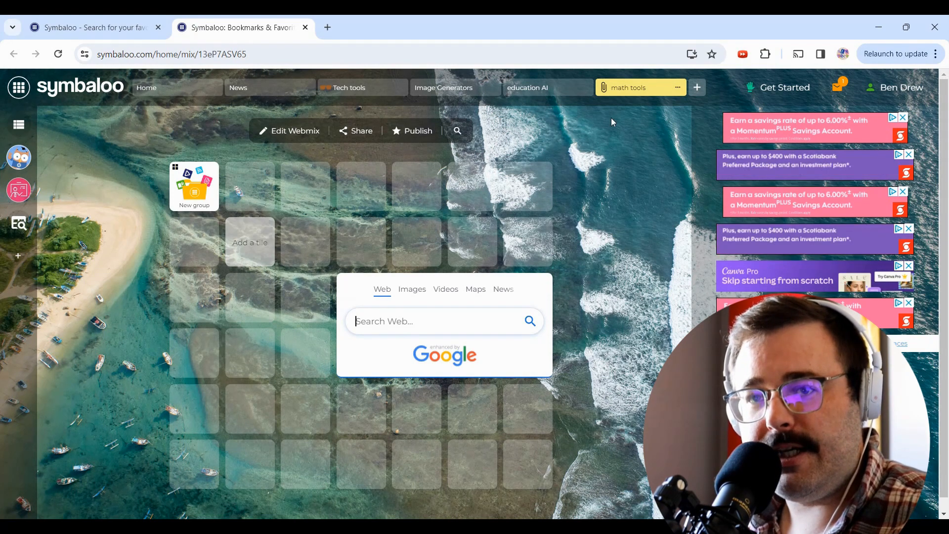
Search existing webmixes using the suggested Math topic and open the Math Workshop webmix to view its tiles
click(703, 91)
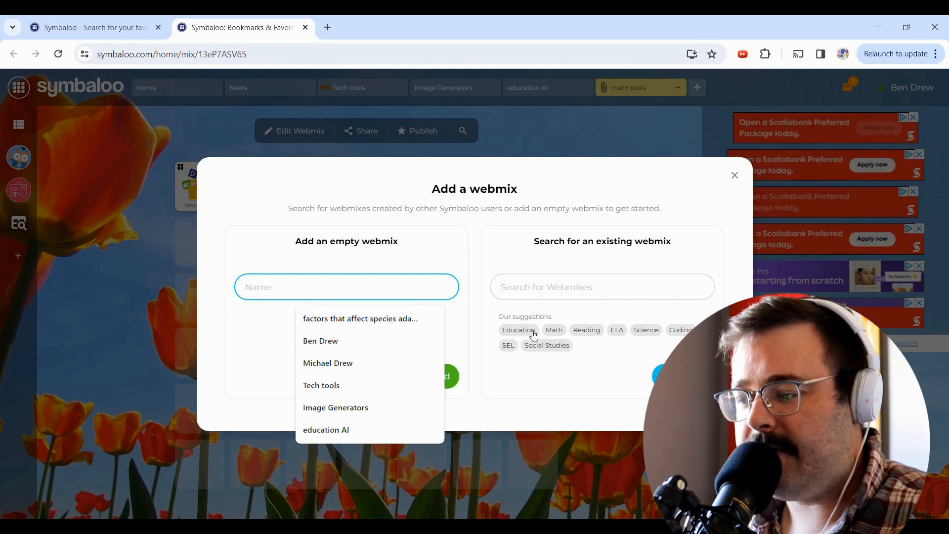
click(553, 331)
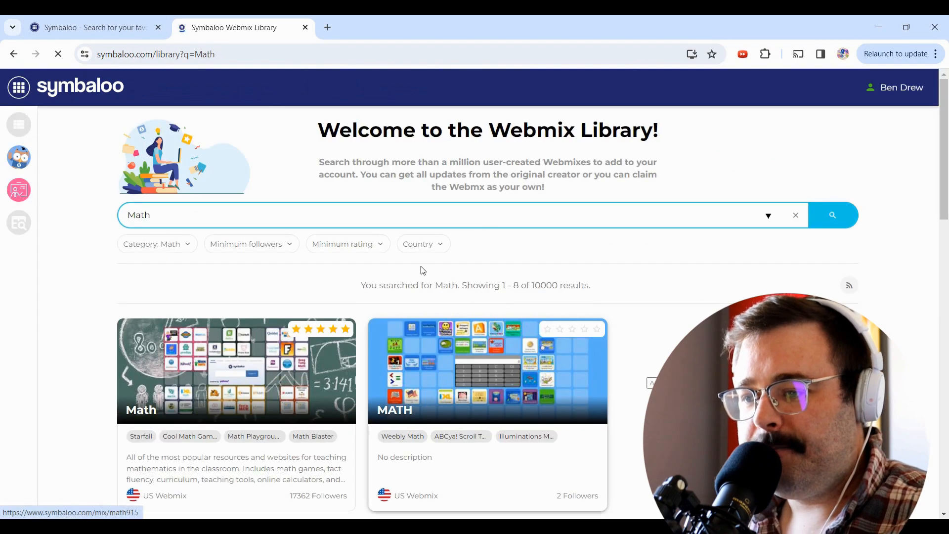
scroll(451, 223, down, 3)
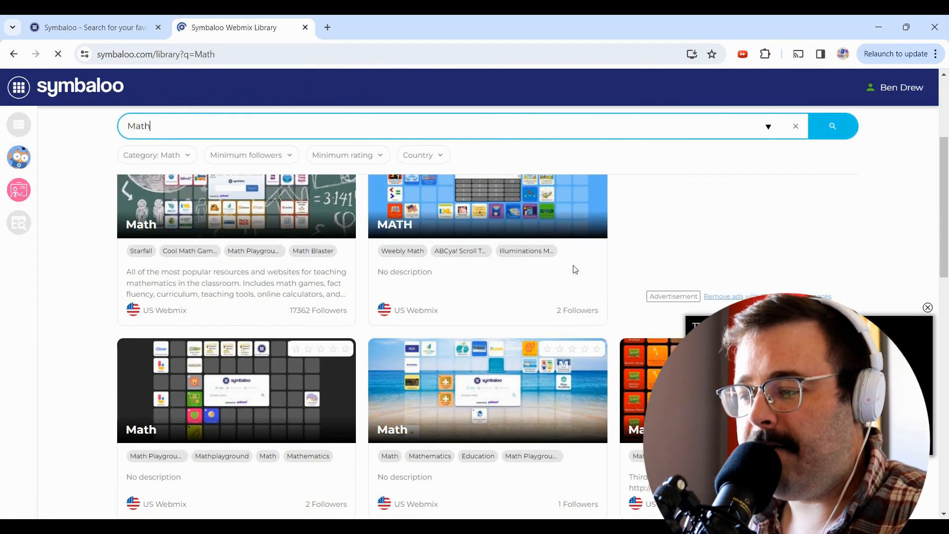
scroll(636, 328, down, 2)
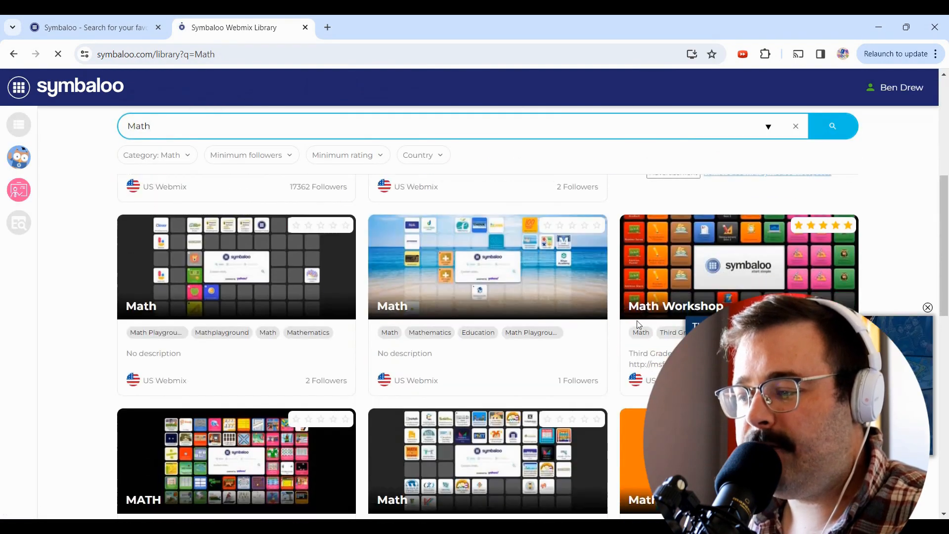
click(661, 257)
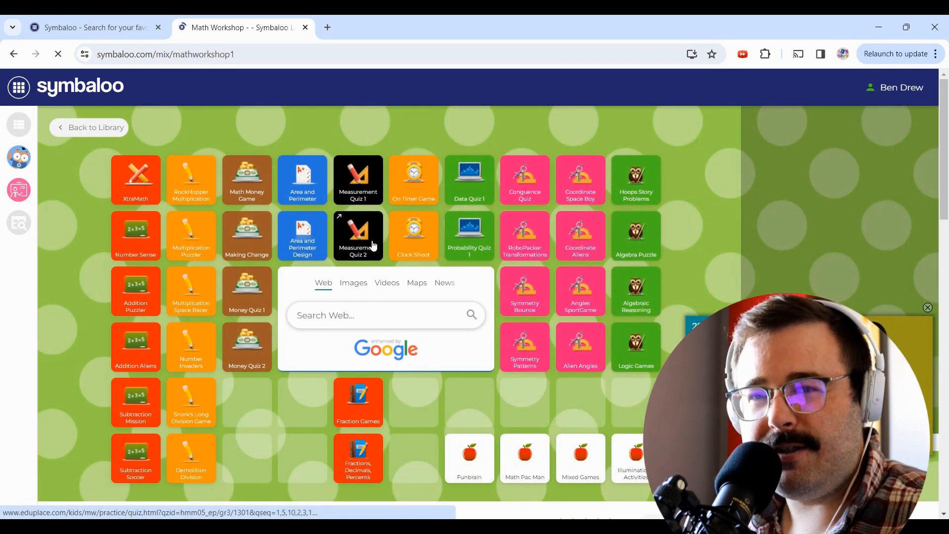
scroll(162, 206, down, 1)
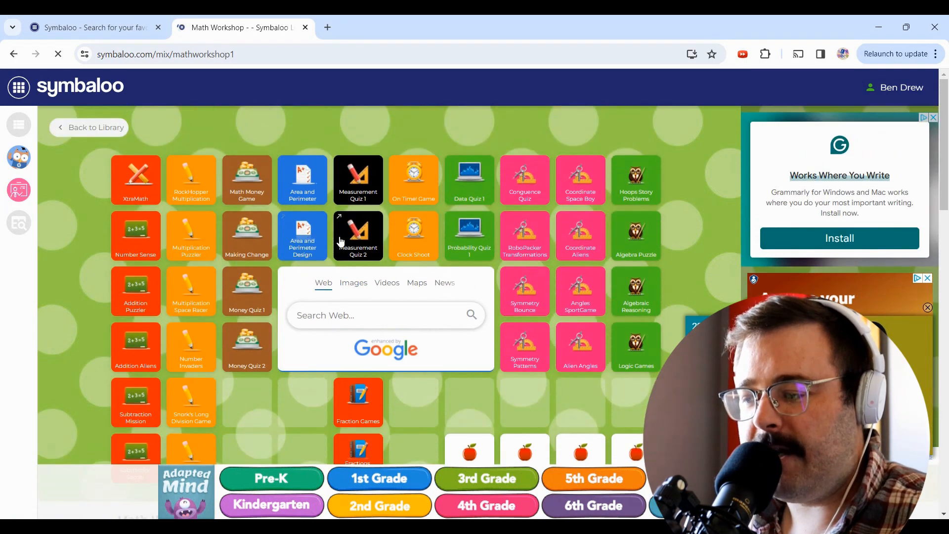
Open the dark-background Math webmix from the library results and expand its Money group
click(271, 295)
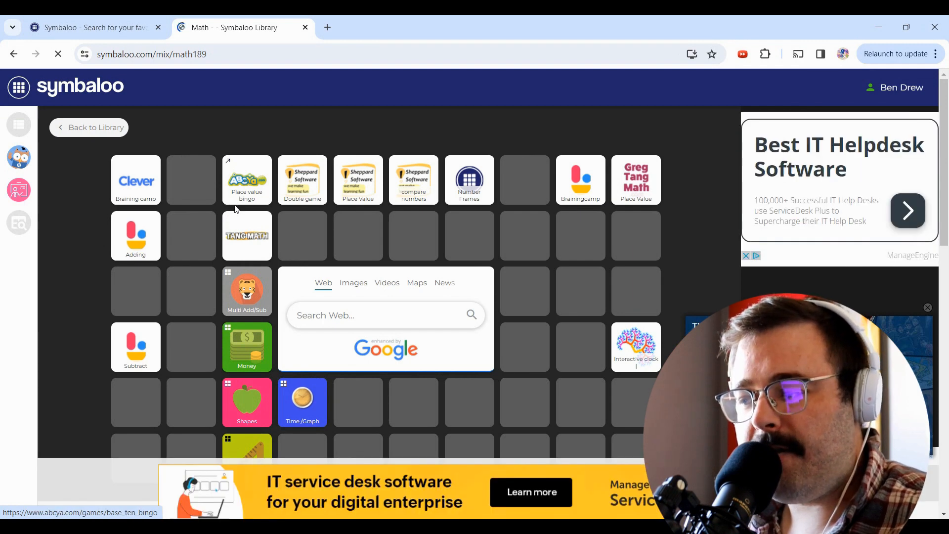
scroll(276, 228, down, 2)
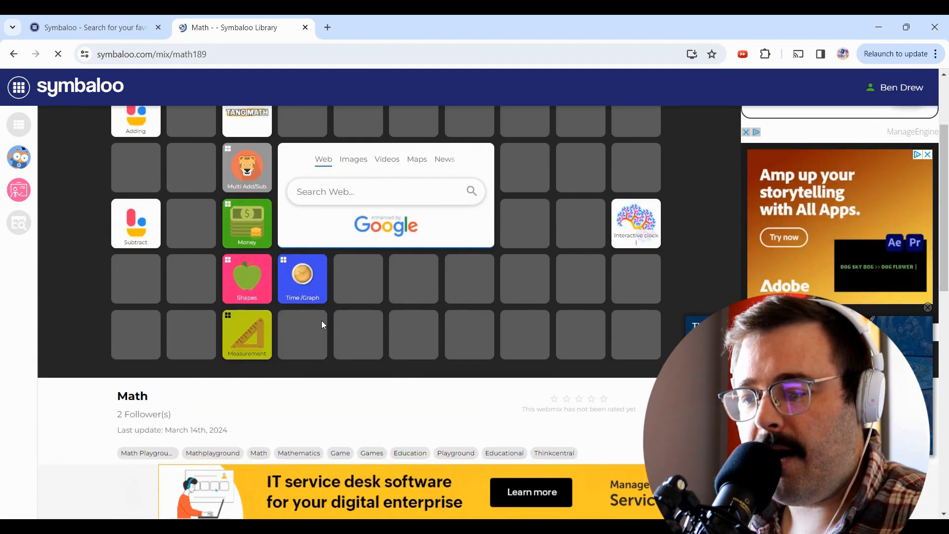
scroll(286, 306, up, 1)
click(251, 293)
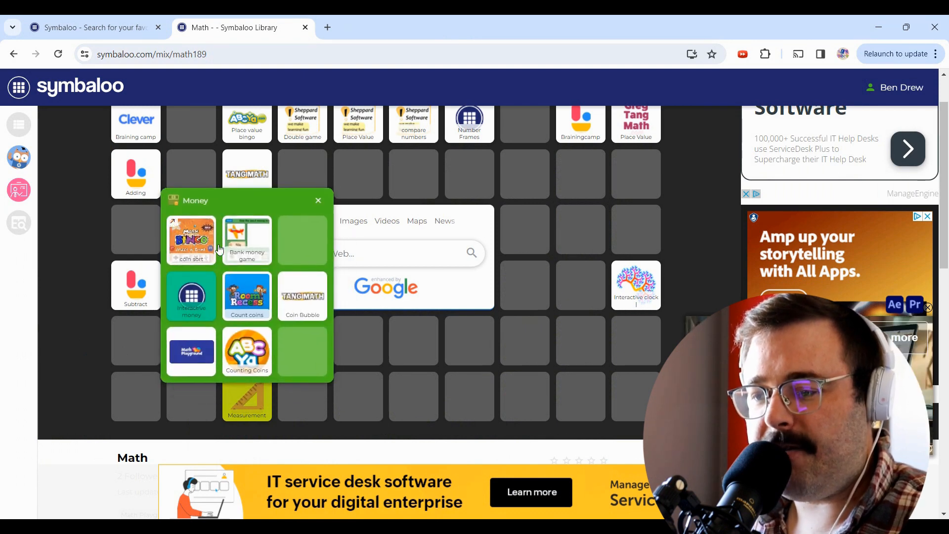
Launch the interactive money tool from the Money group and place a 50¢ and a 25¢ piece on its workspace
click(194, 298)
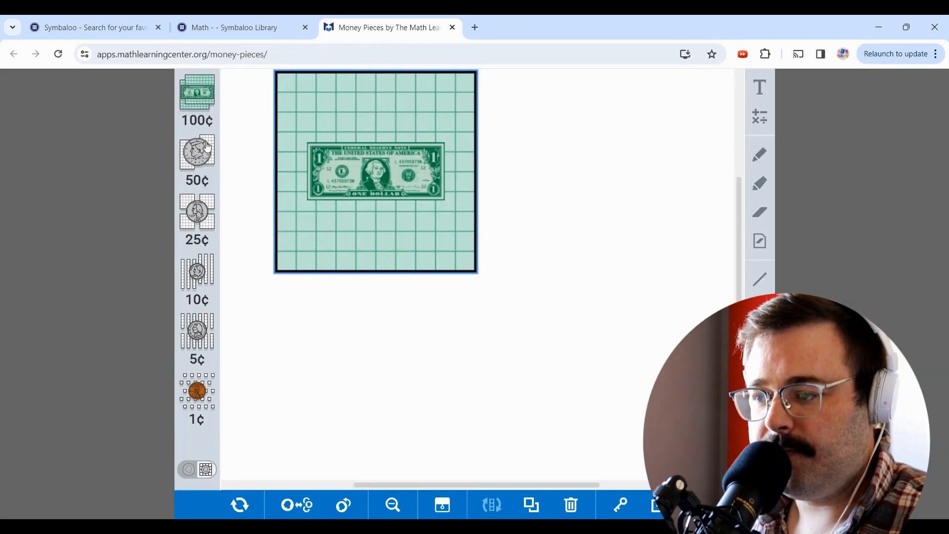
drag(204, 152, 524, 177)
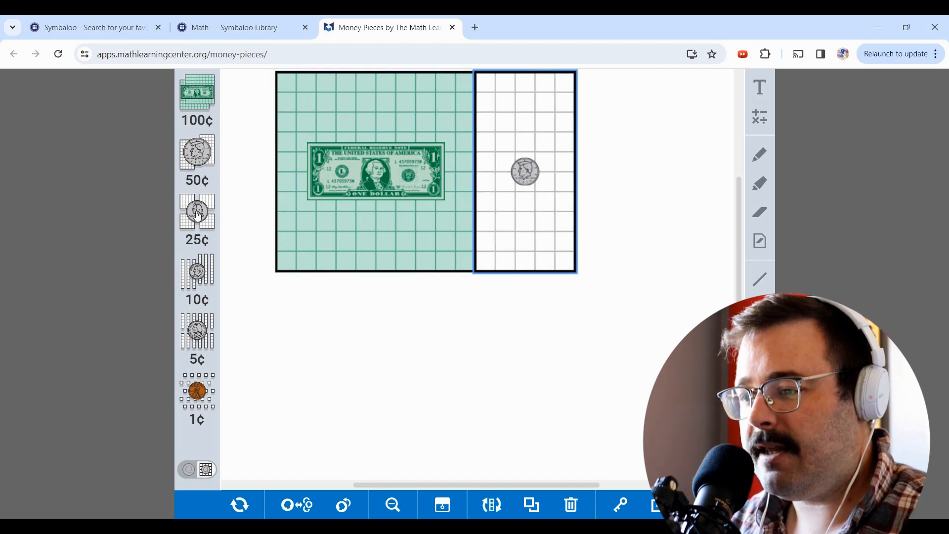
drag(197, 213, 355, 347)
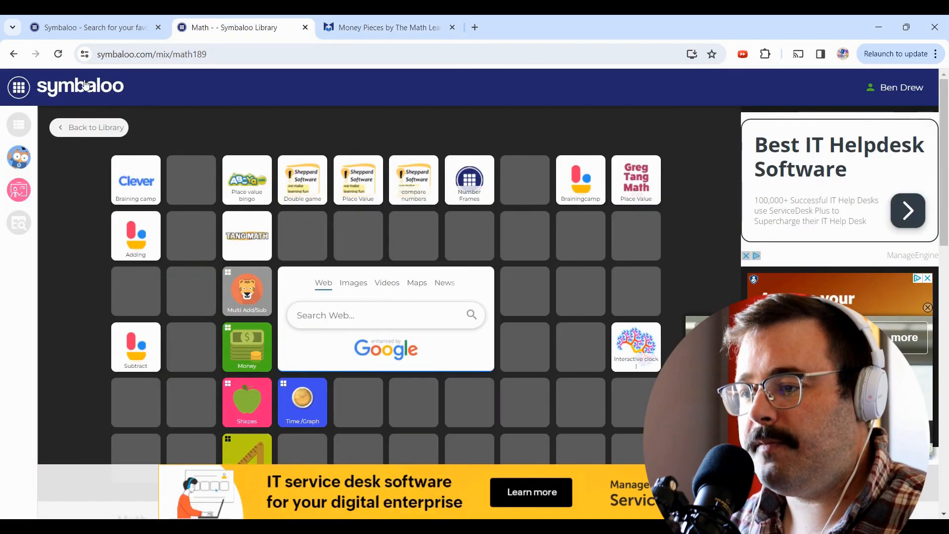
Copy the Tech Tip Links webspace's share link and load it in the other browser window
click(20, 190)
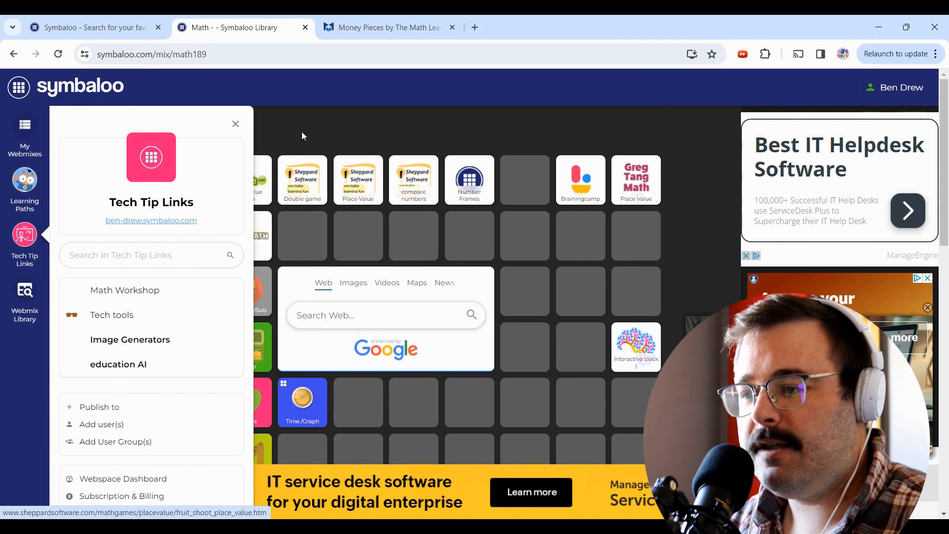
click(159, 221)
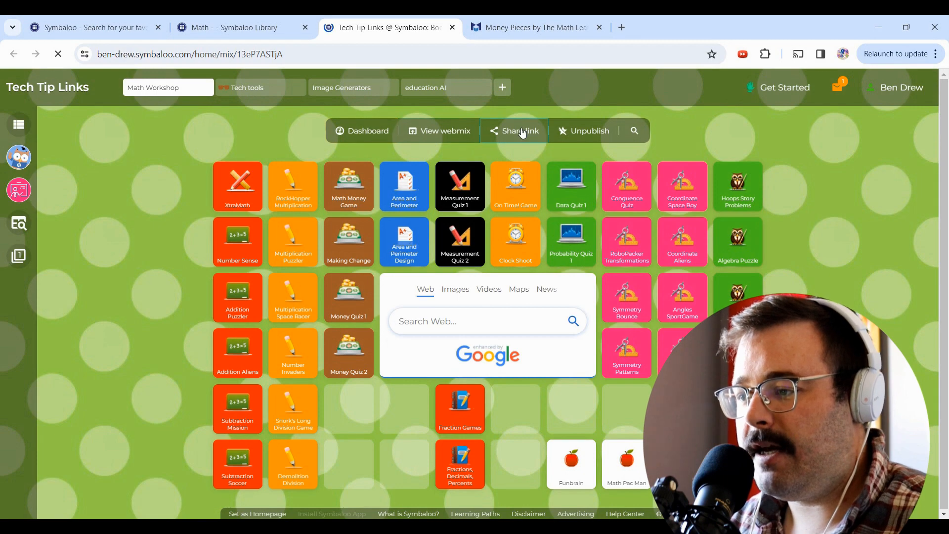
click(522, 131)
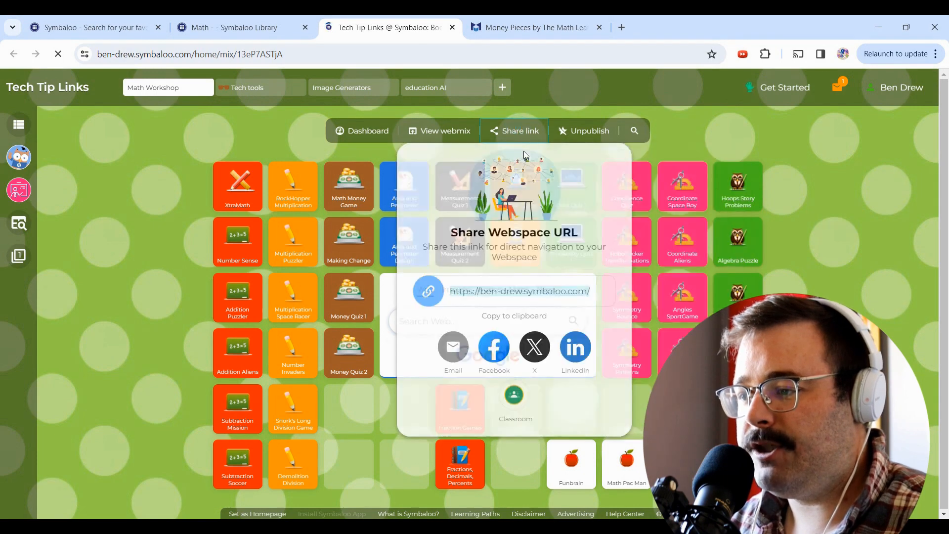
click(514, 315)
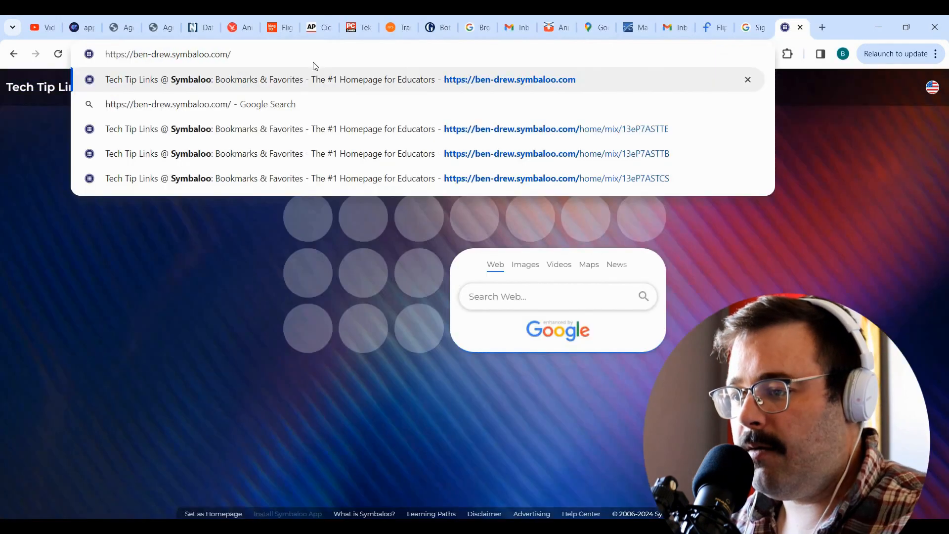
key(Return)
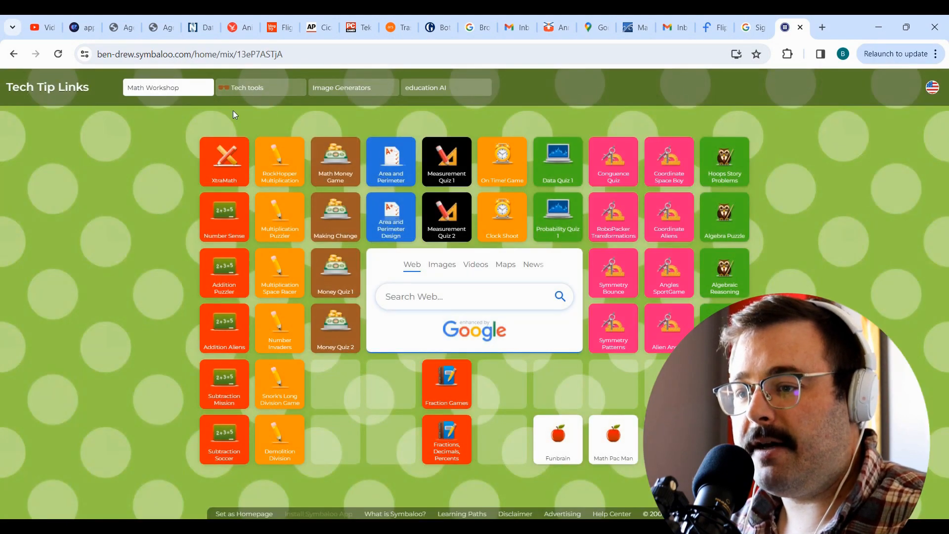
View the Tech tools, Image Generators and education AI webmixes in the shared Tech Tip Links webspace
click(264, 92)
click(341, 90)
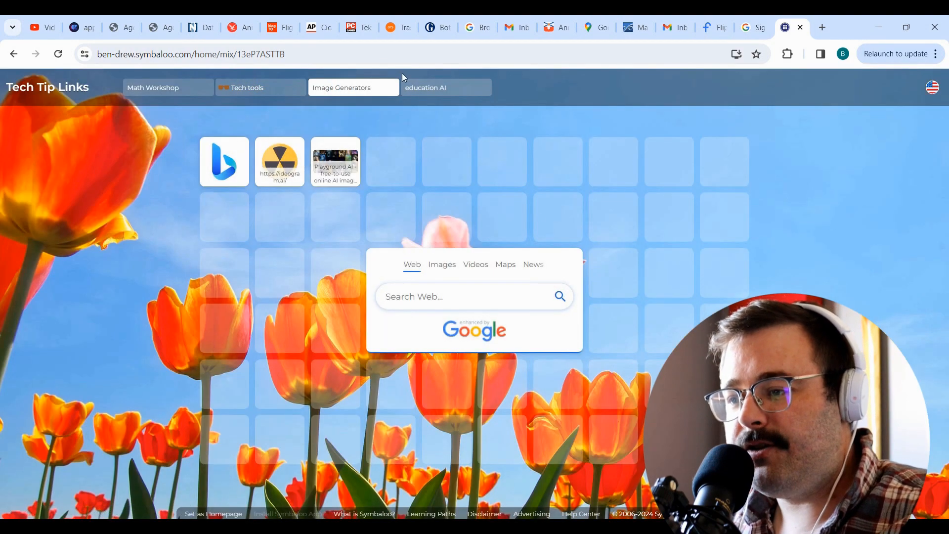
click(438, 88)
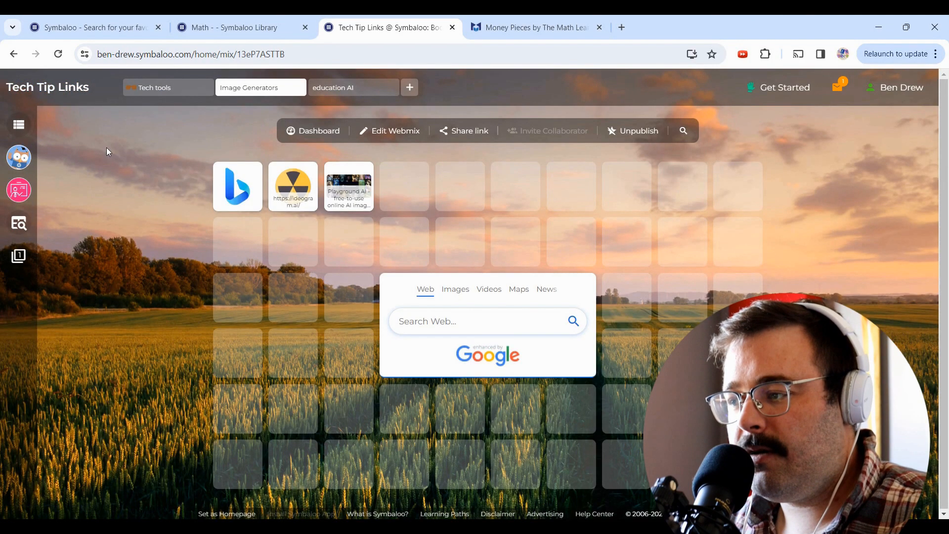
Start editing the personal Image Generators webmix and open its background settings
click(385, 131)
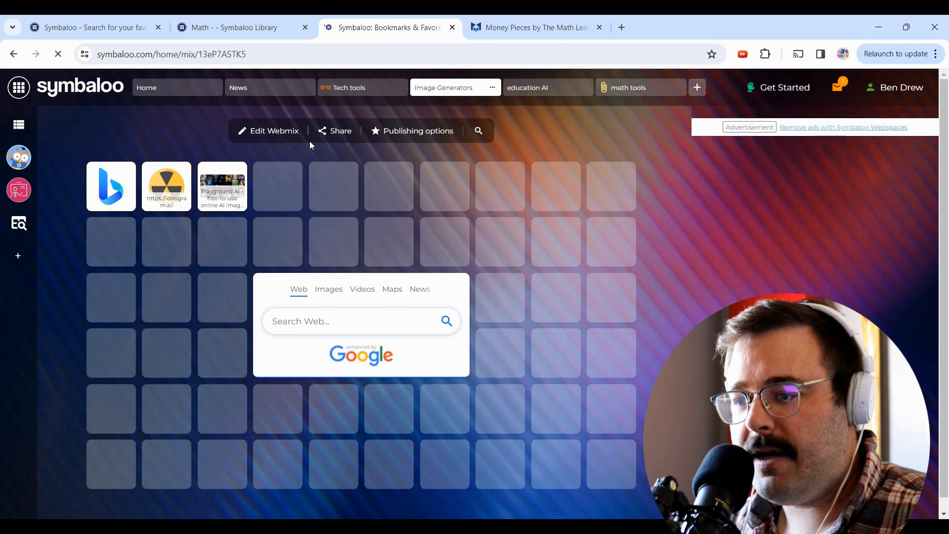
click(269, 132)
scroll(149, 266, down, 2)
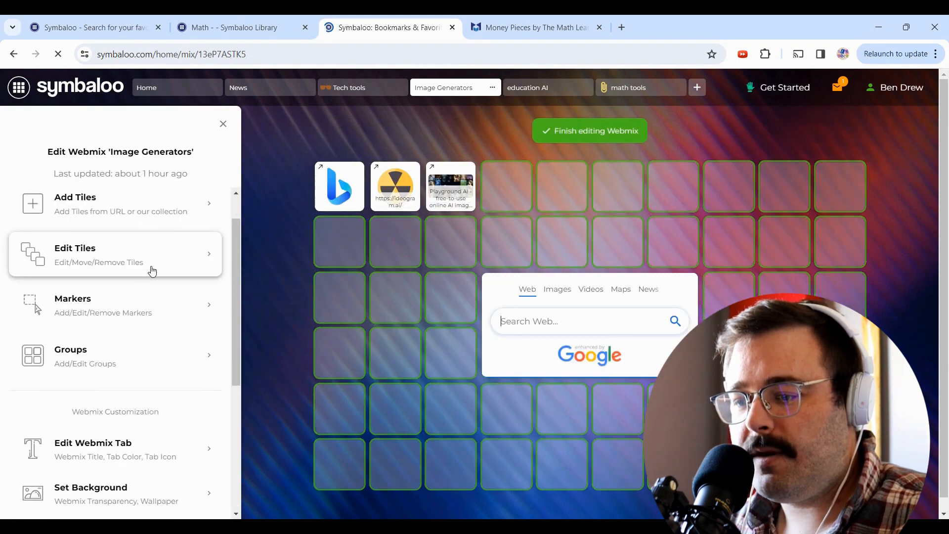
scroll(190, 212, up, 1)
scroll(187, 237, down, 3)
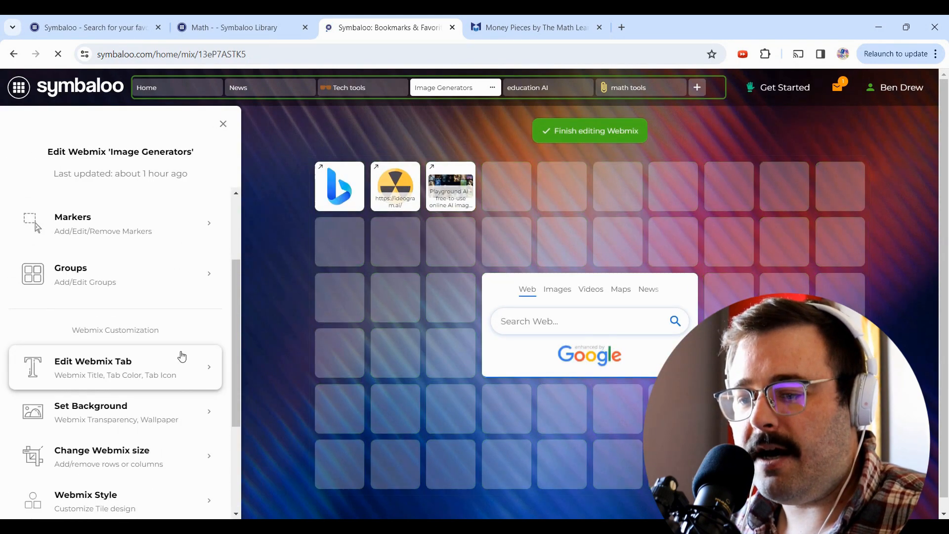
scroll(183, 366, down, 3)
click(169, 292)
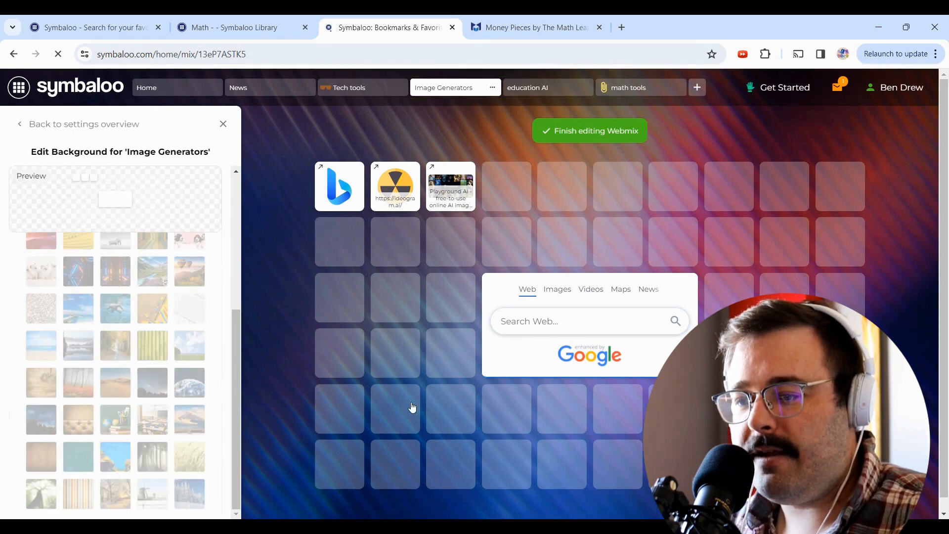
Enable a custom background for the Image Generators webmix, try the bamboo image, and choose the Earth-from-space image
scroll(115, 339, up, 4)
click(197, 272)
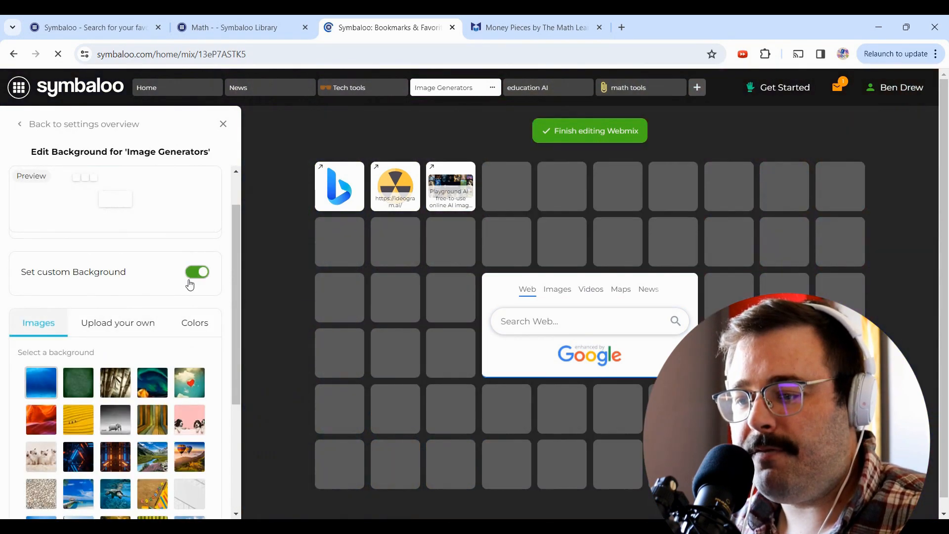
scroll(135, 342, down, 4)
click(159, 348)
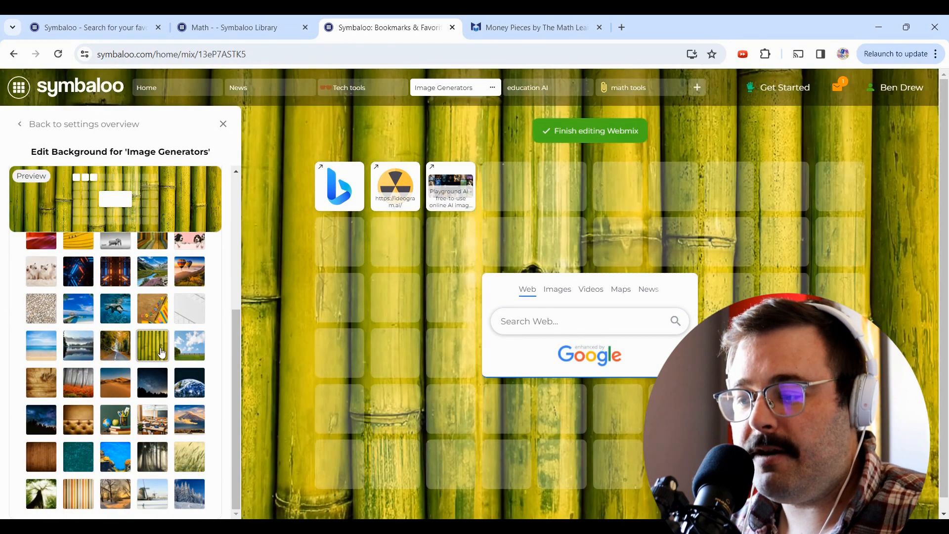
click(200, 384)
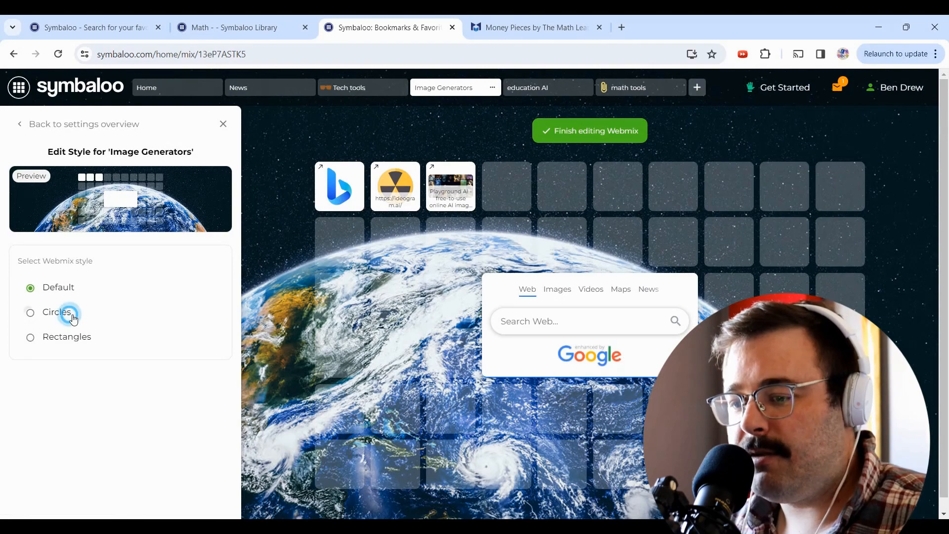
Compare the tile styles for the Image Generators webmix, set the style to Circles, and return to the settings overview
click(72, 316)
click(56, 335)
click(65, 316)
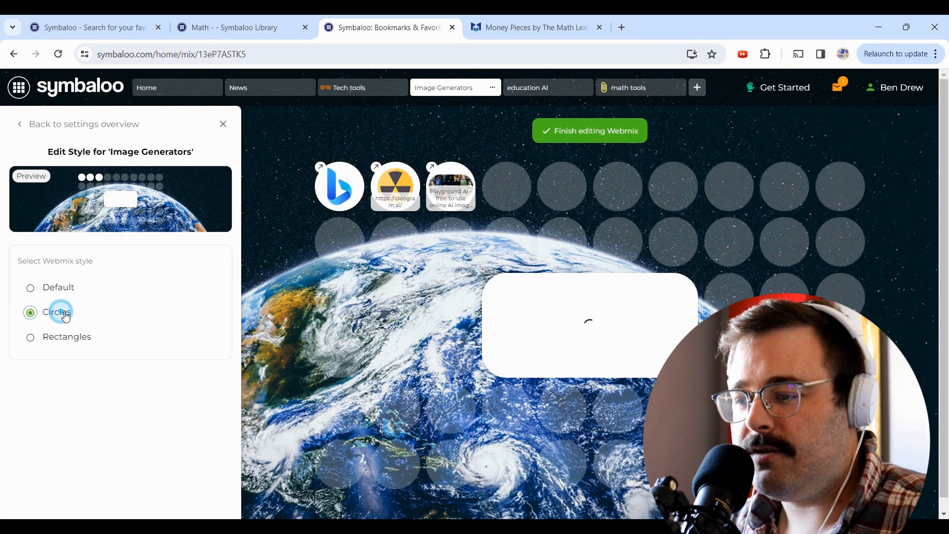
click(71, 288)
click(57, 318)
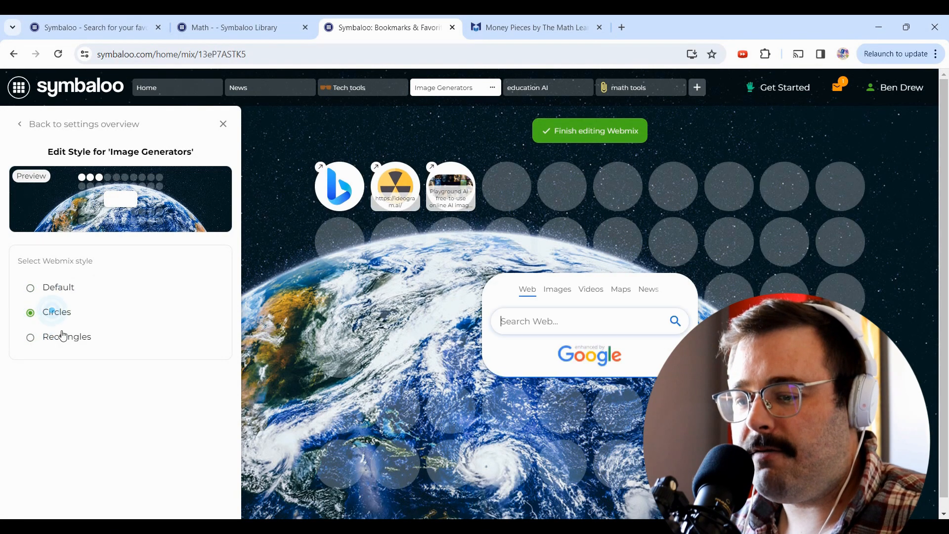
click(21, 128)
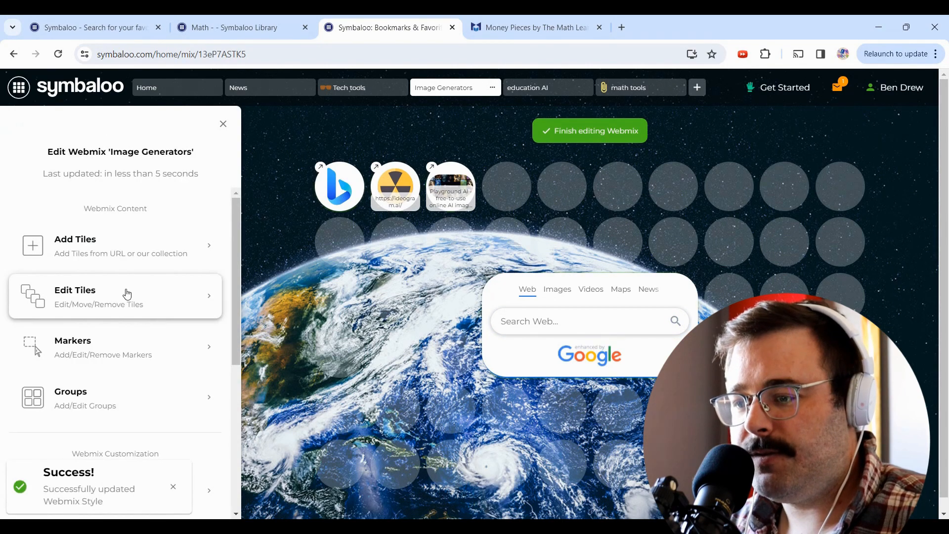